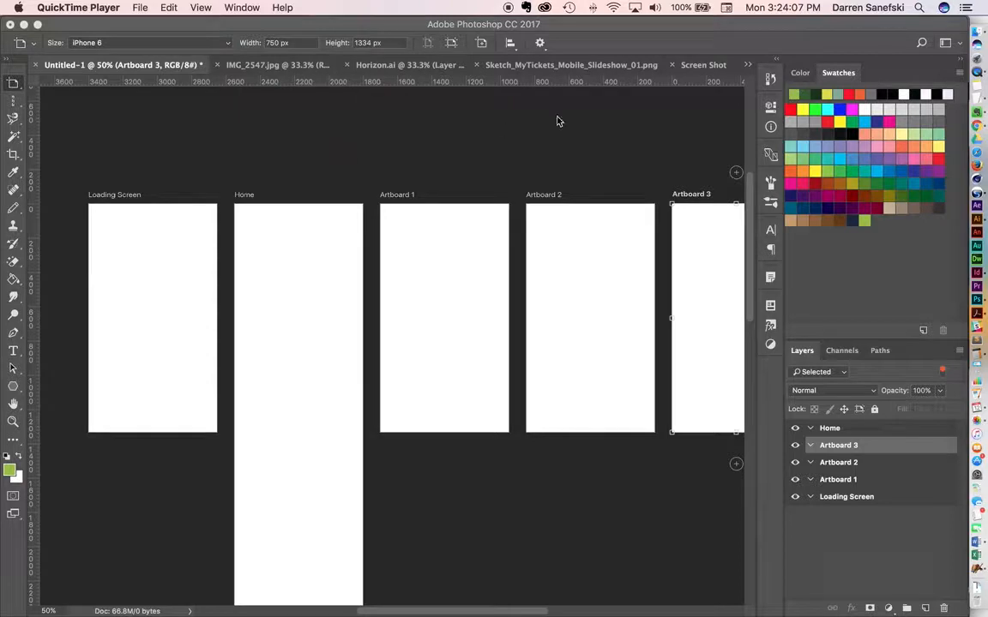
In Sketch_MyTickets_Mobile_Slideshow_01.png, clear the existing selection and make a rectangular marquee selection around the phone's screen area.
left_click(531, 71)
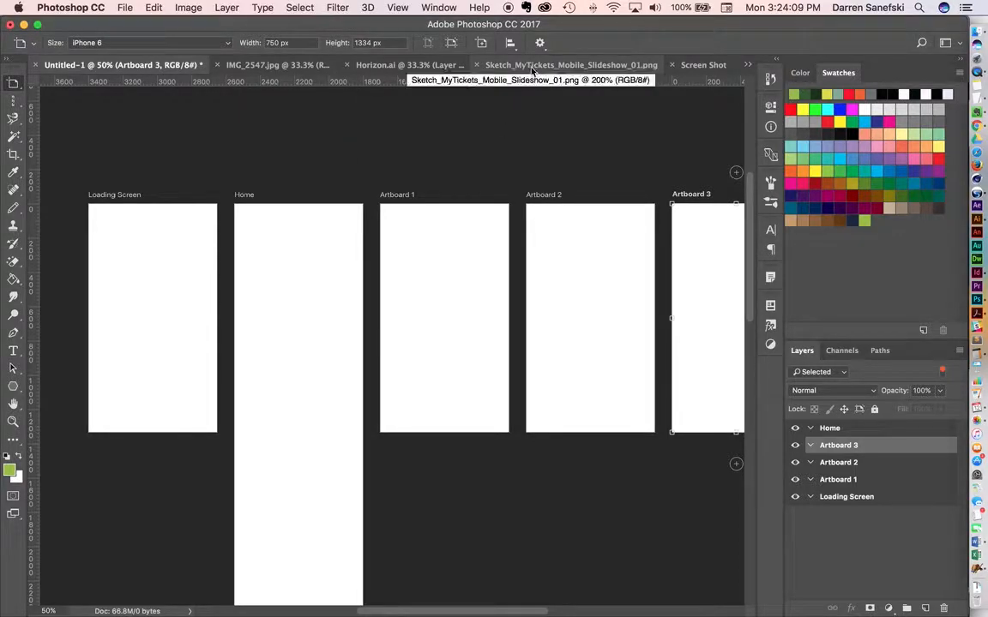
left_click(531, 65)
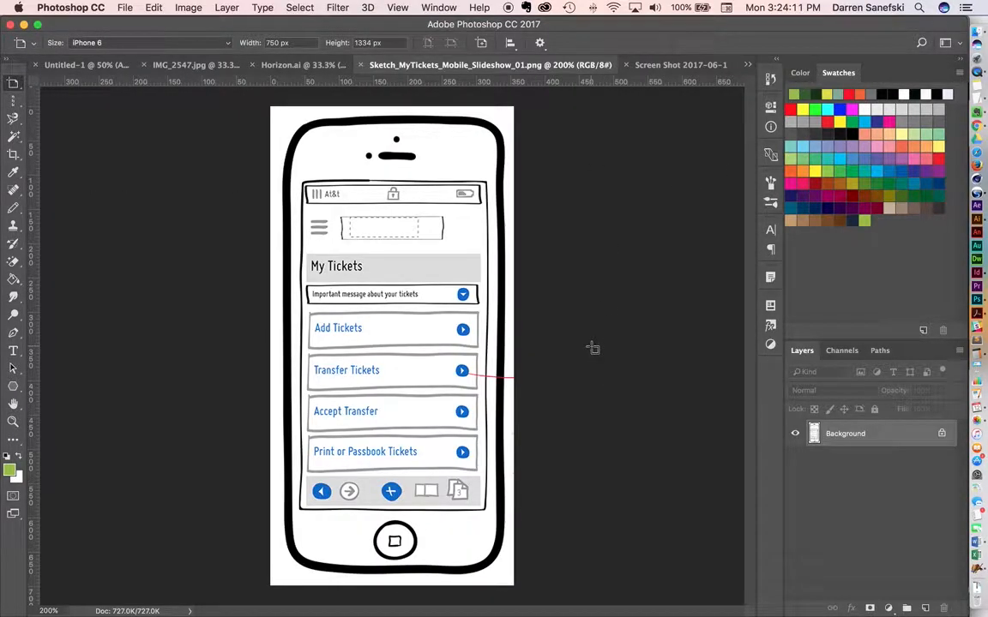
key("super+d")
left_click(13, 101)
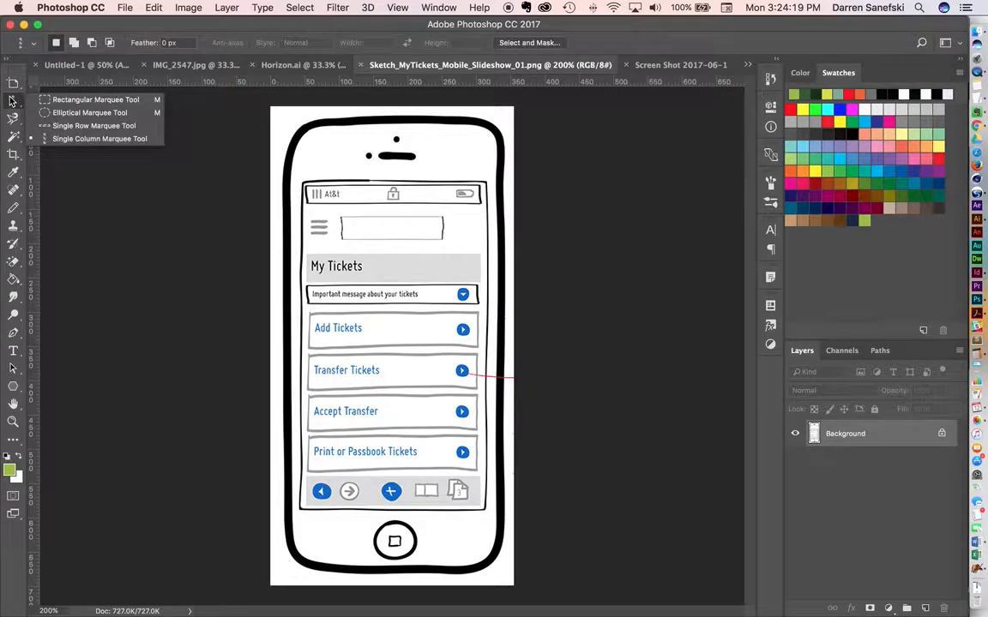
left_click(75, 100)
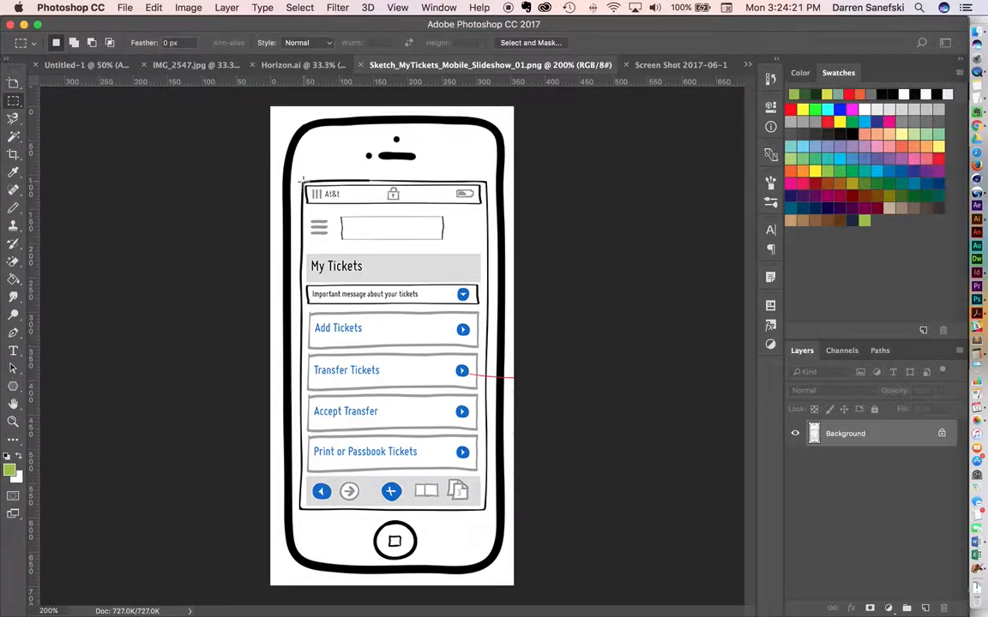
left_click_drag(300, 181, 485, 512)
left_click(160, 8)
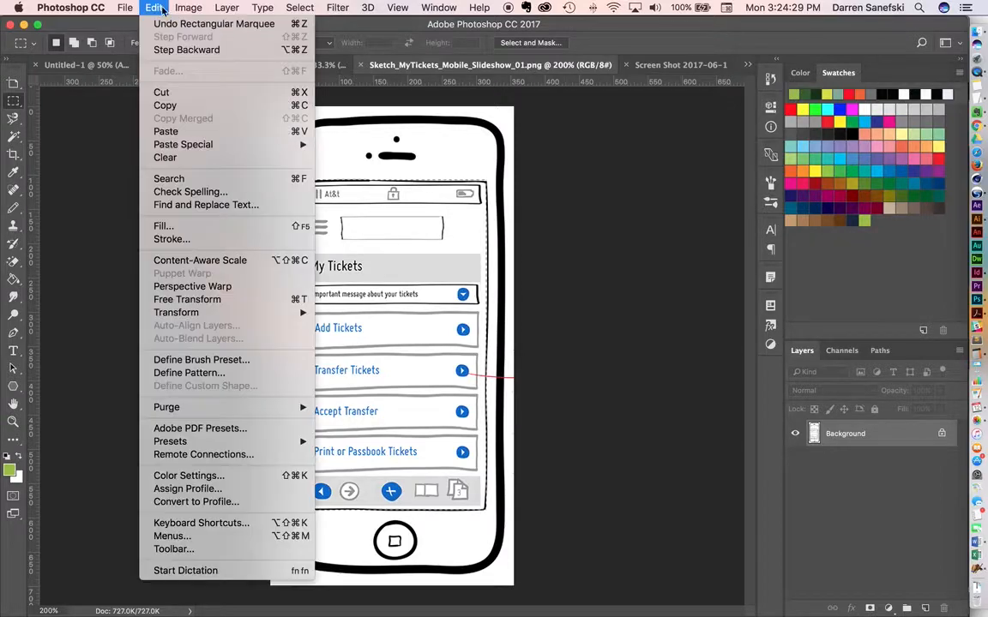
left_click(161, 92)
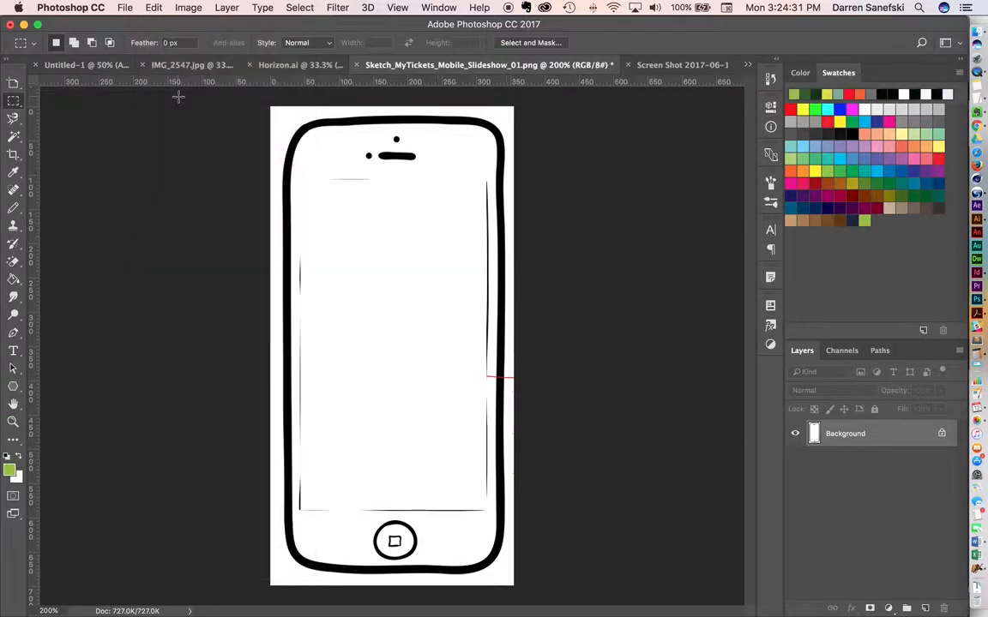
left_click(152, 7)
left_click(190, 23)
Copy the selected phone screen sketch and paste it into Artboard 3 of the Untitled-1 document.
left_click(153, 8)
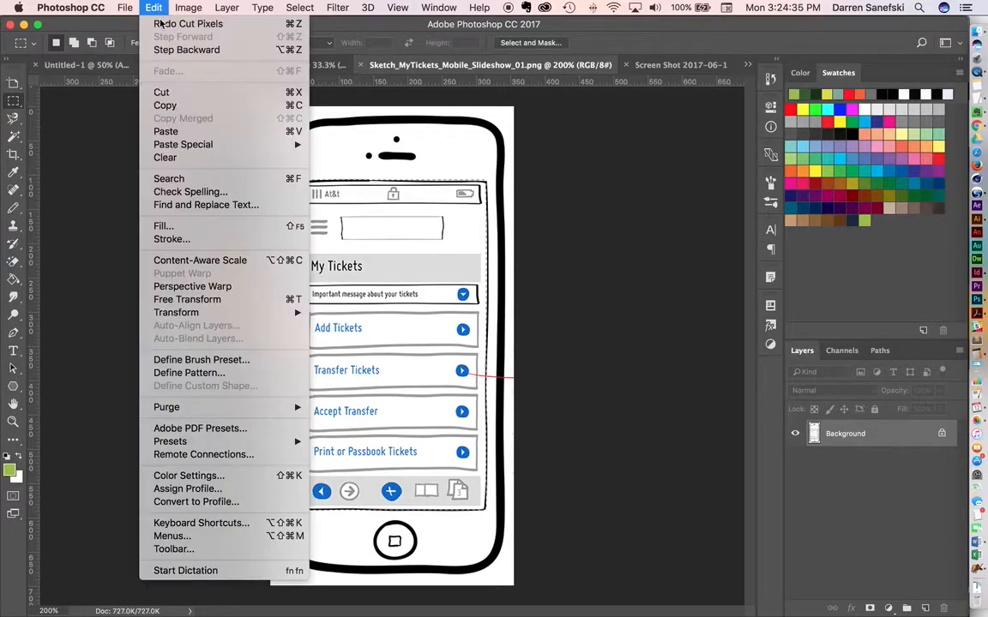
left_click(165, 105)
left_click(81, 65)
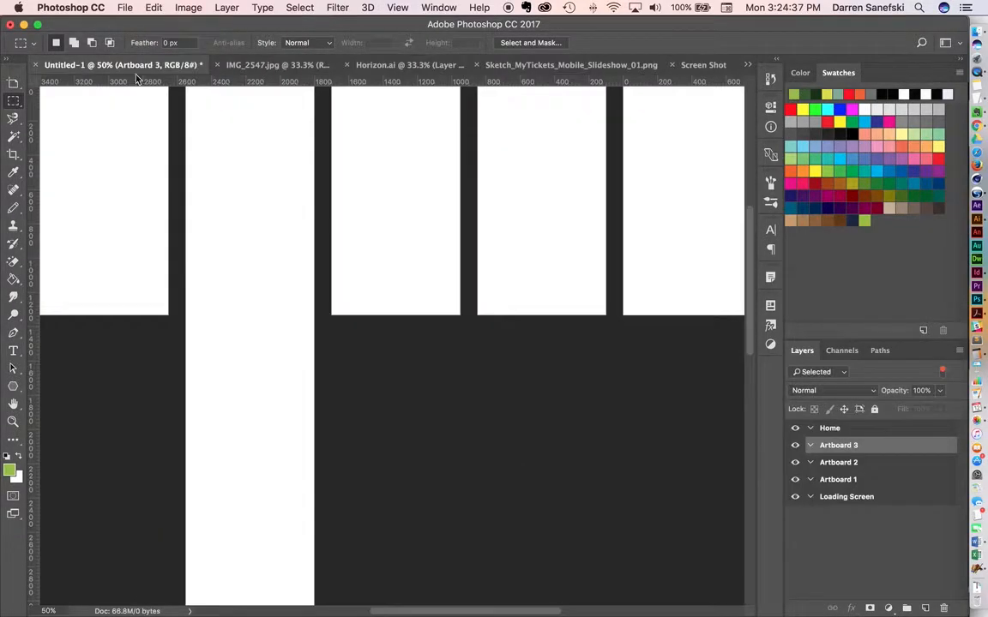
scroll(392, 249, "up", 3)
scroll(392, 251, "left", 5)
scroll(393, 251, "up", 1)
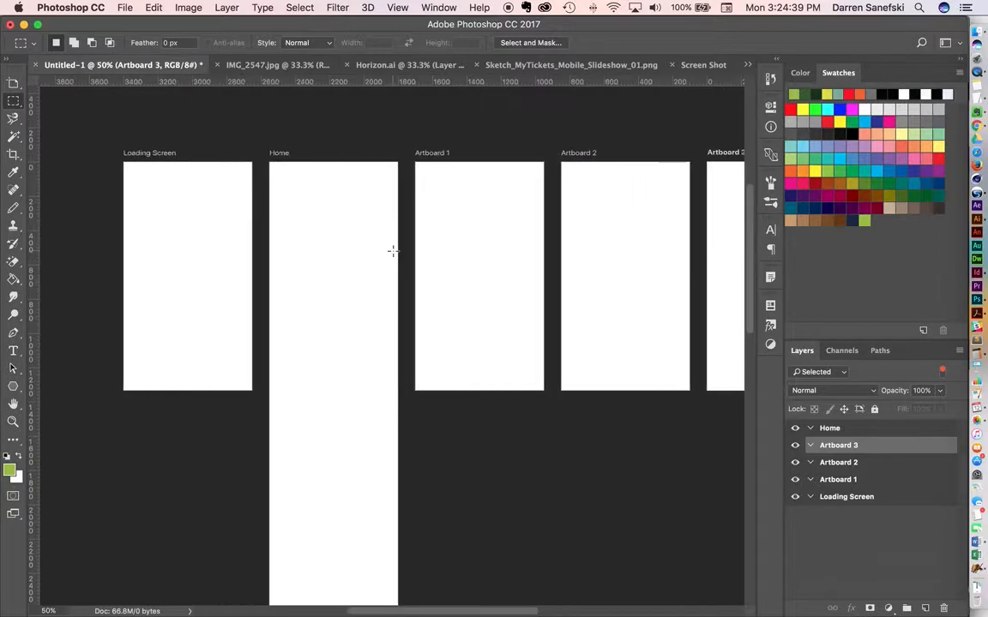
key("super+v")
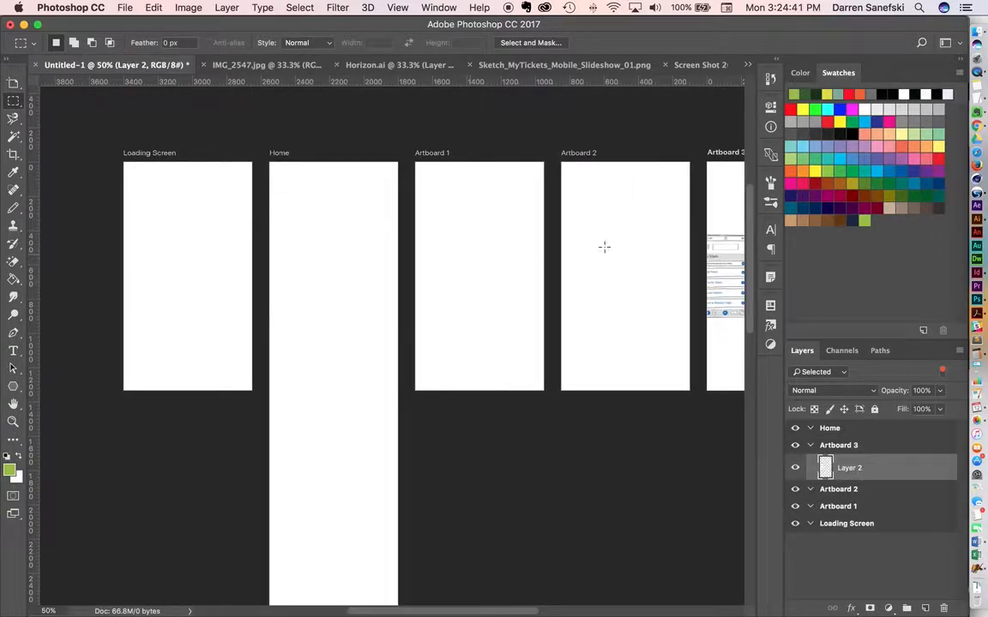
Move the pasted My Tickets sketch from Artboard 3 to the upper-left corner of Artboard 1.
key("v")
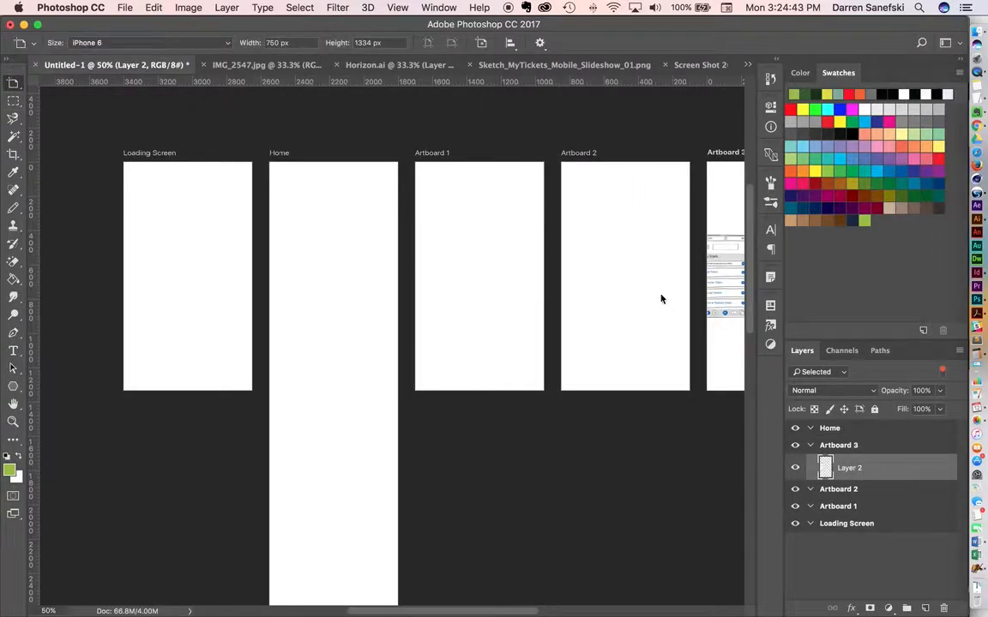
key("v")
left_click_drag(728, 292, 441, 223)
left_click(474, 253)
left_click_drag(504, 280, 431, 323)
left_click(441, 330, "alt")
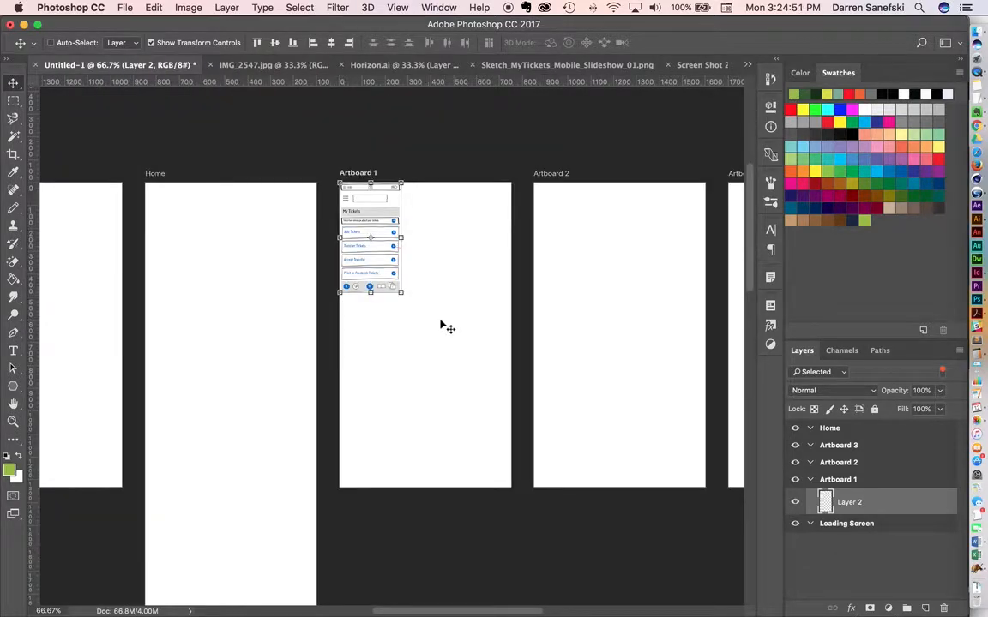
left_click(426, 293, "super")
left_click_drag(425, 291, 396, 284)
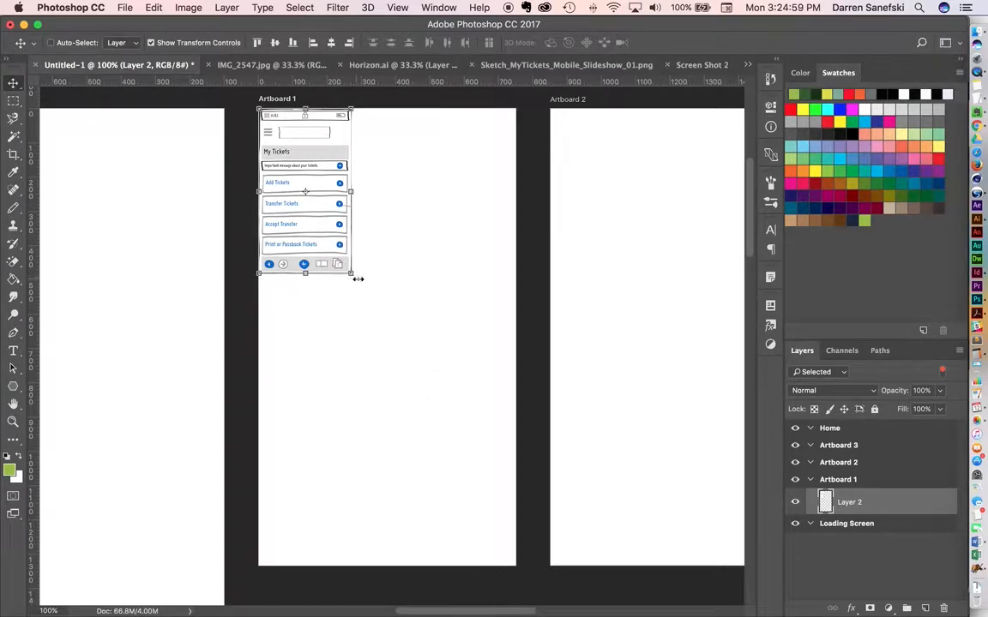
Scale the My Tickets sketch to about 278% so it fills Artboard 1, and apply the transformation.
left_click_drag(351, 274, 520, 568)
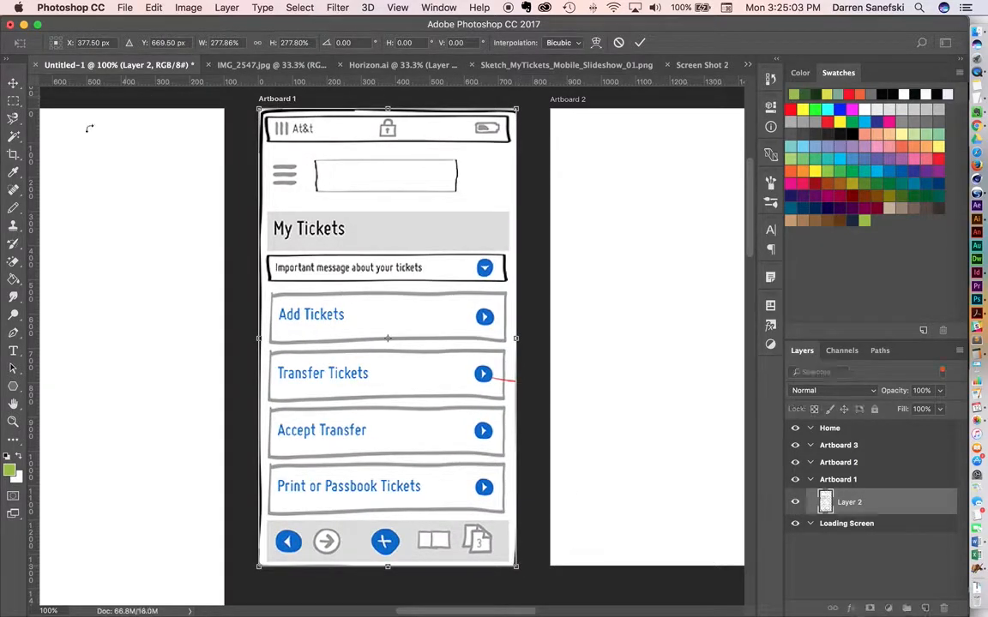
left_click(13, 83)
left_click(600, 224)
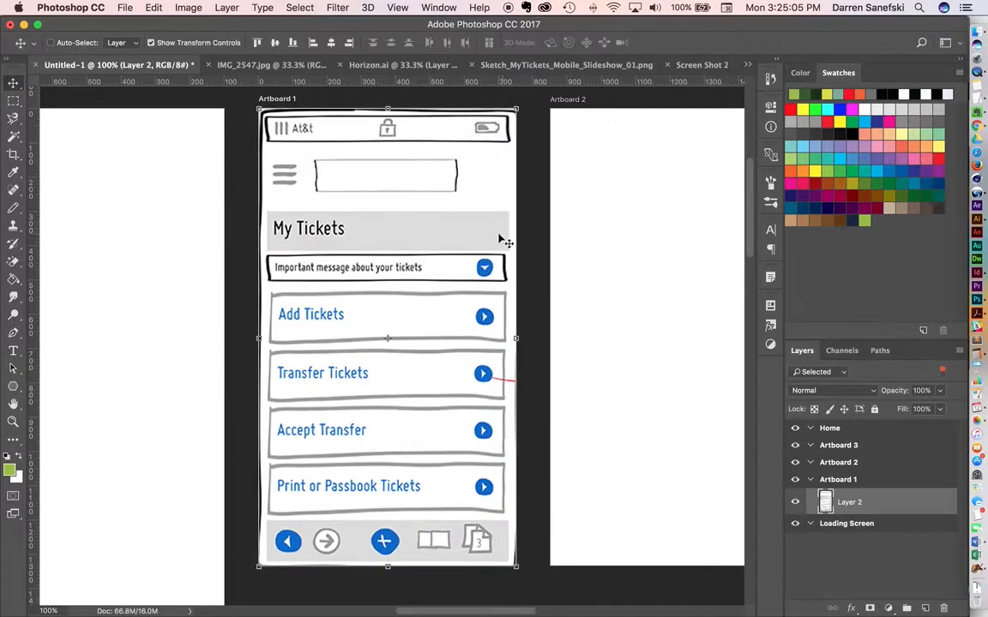
Examine the sketch's status bar and the InVision status bar screenshot, ending back in the Untitled-1 document.
scroll(503, 239, "up", 2)
scroll(500, 240, "left", 2)
scroll(504, 240, "right", 2)
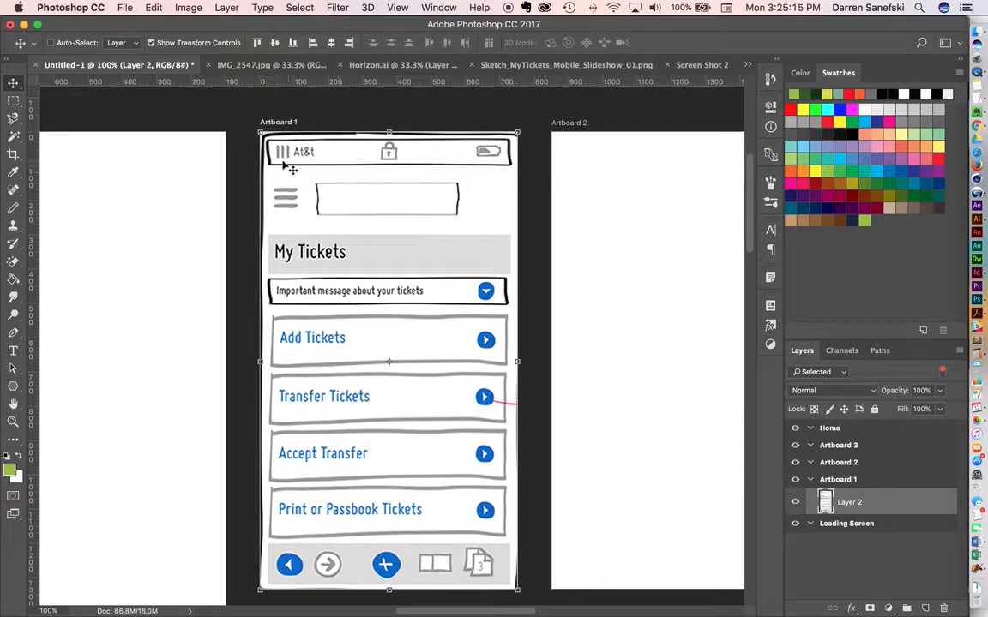
left_click(702, 66)
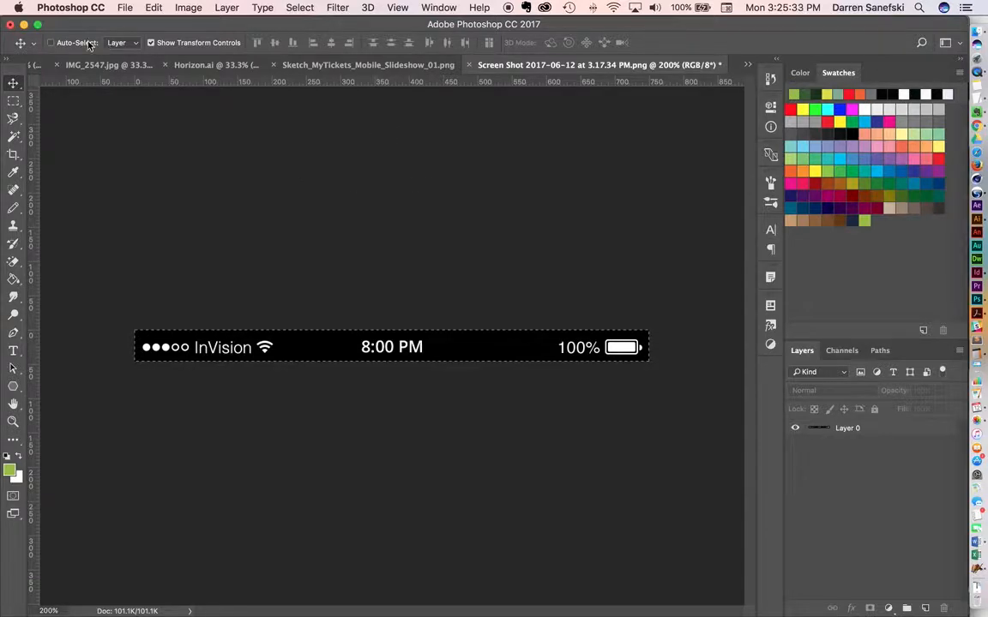
left_click(41, 65)
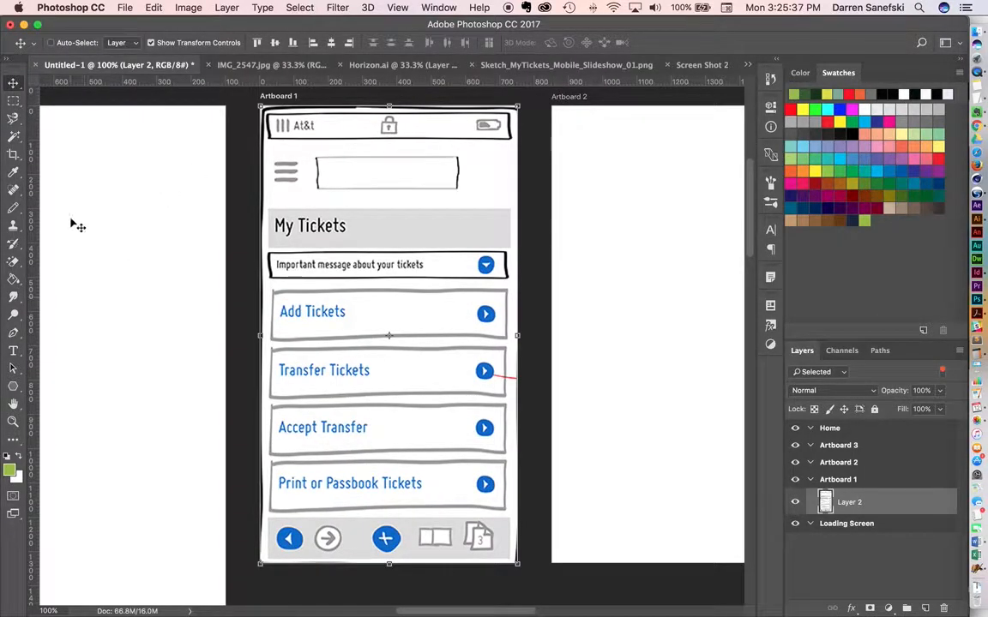
Draw a rectangle about 753 by 59 px across the upper edge of Artboard 1 and fill it dark green.
left_click(13, 387)
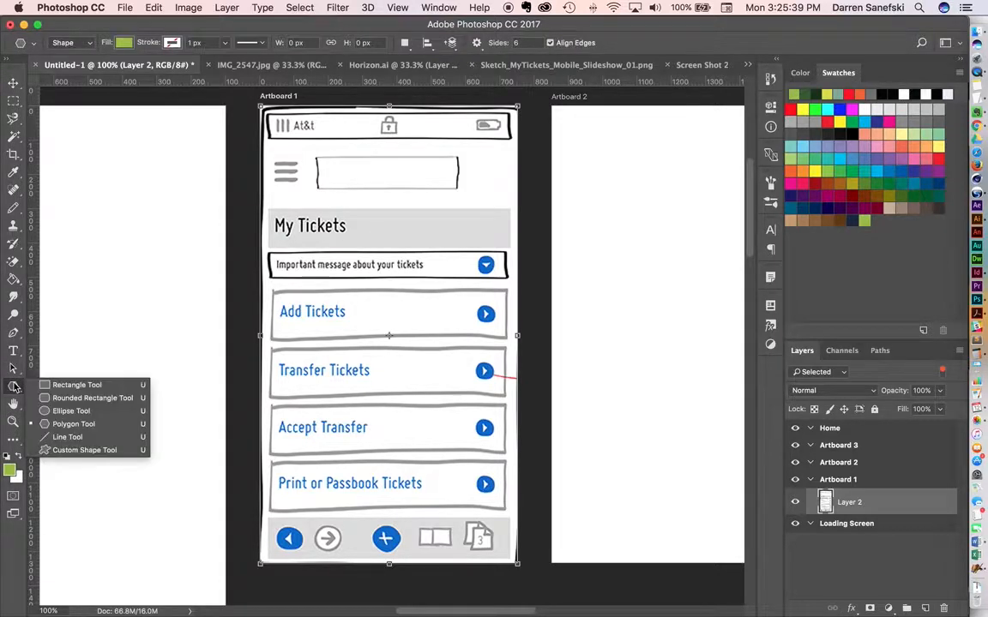
left_click(68, 386)
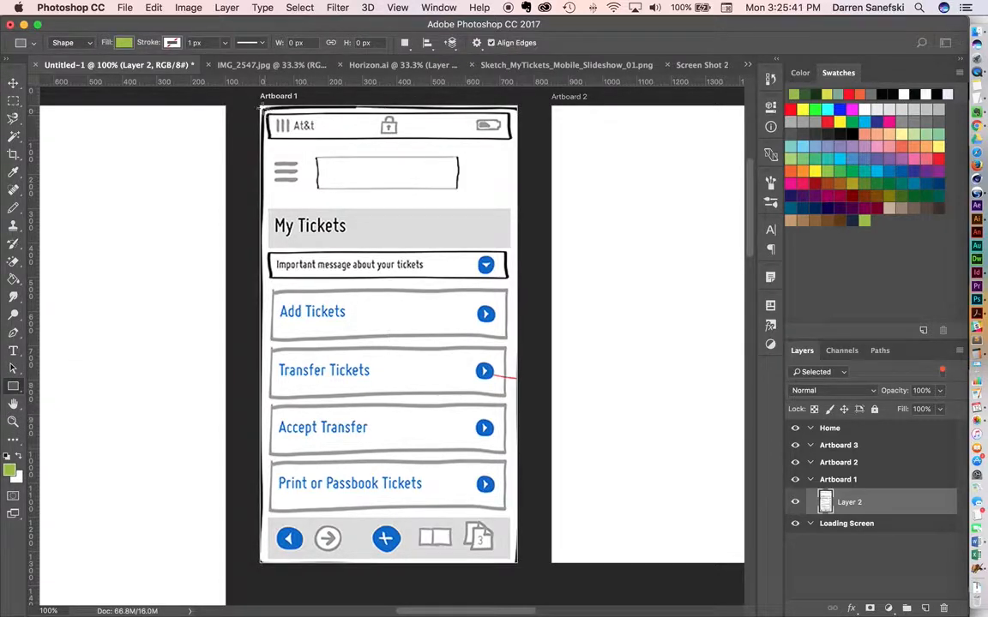
left_click_drag(258, 103, 525, 125)
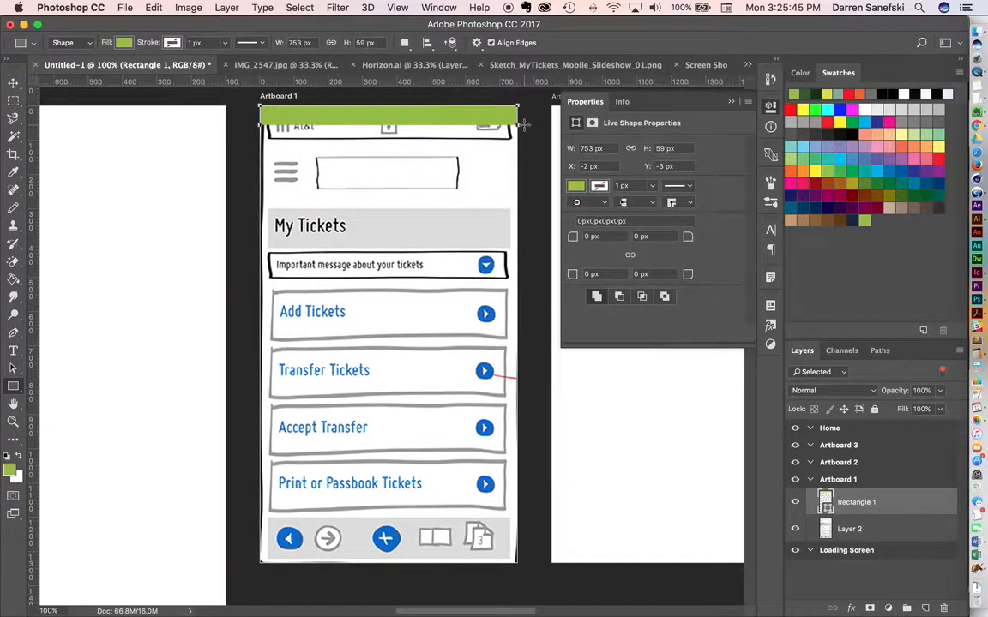
left_click(575, 186)
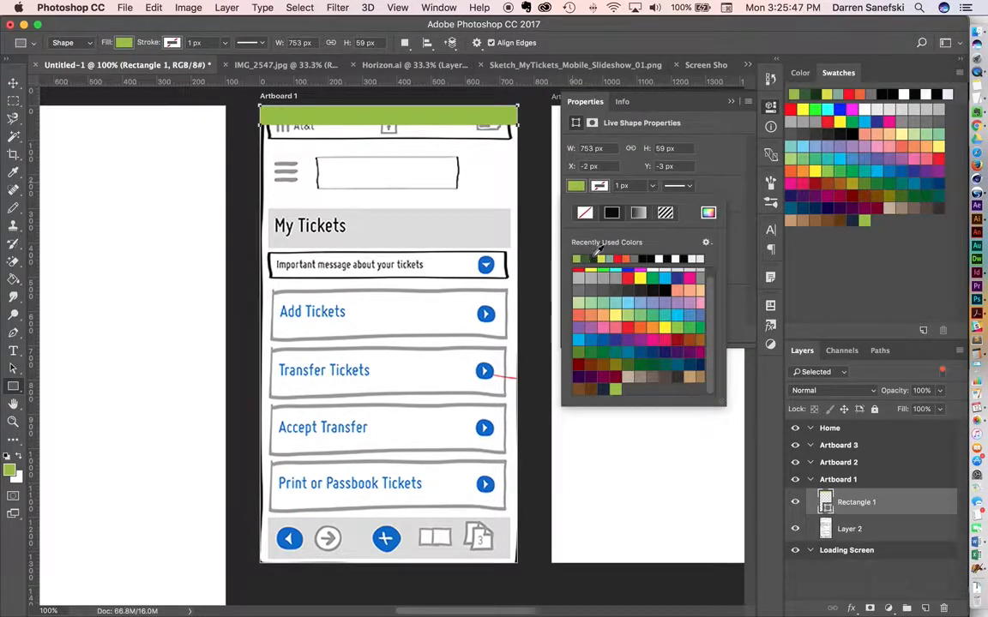
left_click(593, 259)
Set the rectangle's height to 45 px and change its fill to black.
left_click(647, 149)
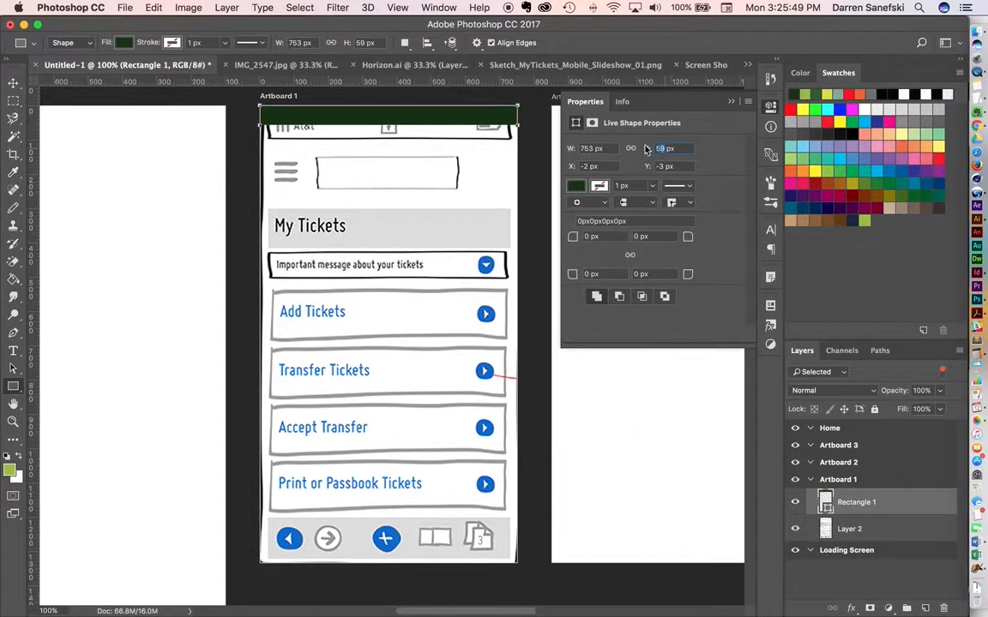
type("45")
key("Return")
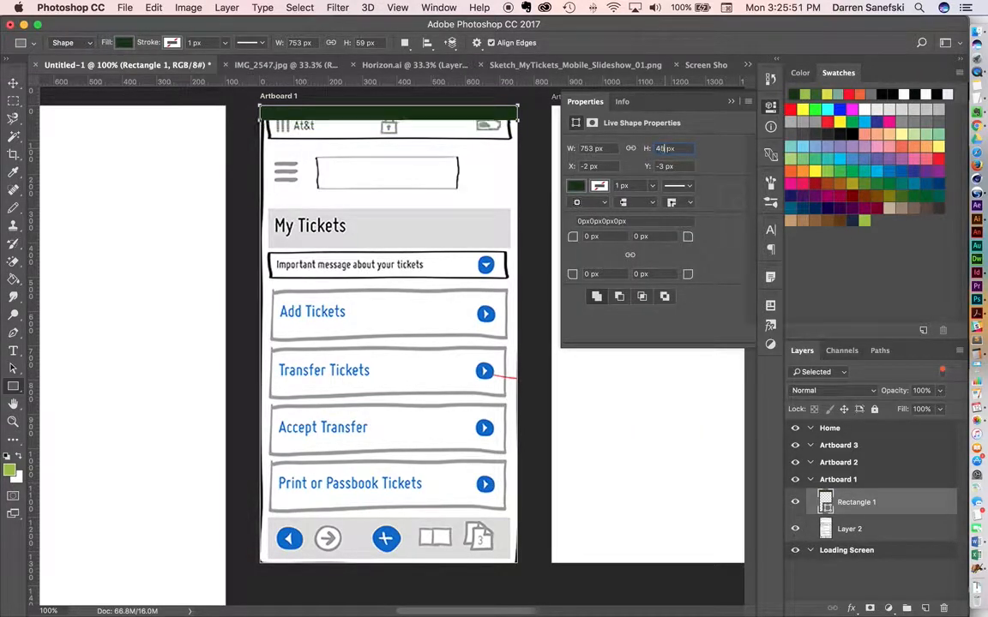
left_click(576, 186)
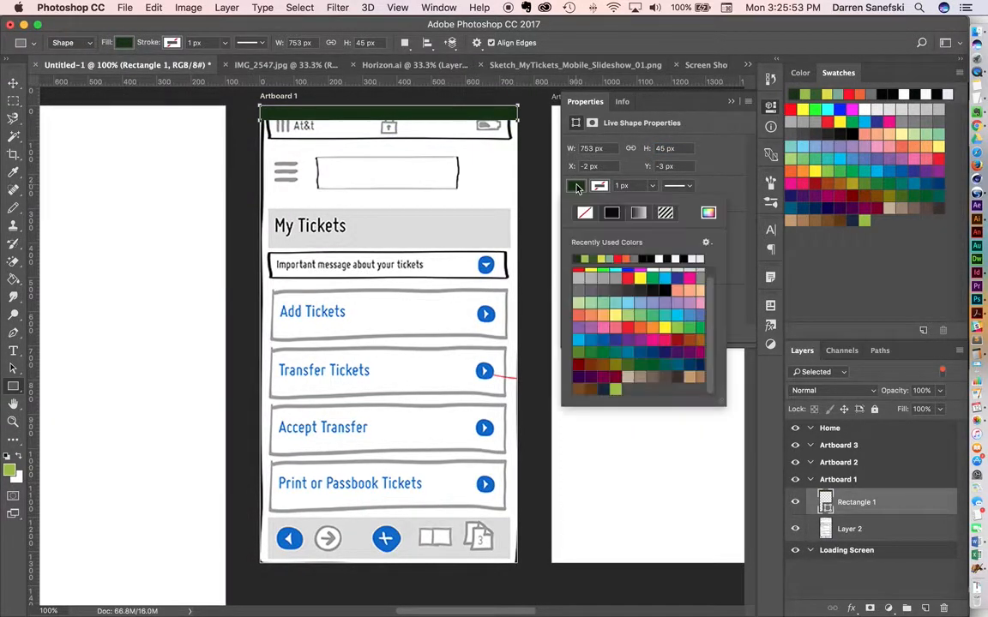
left_click(649, 258)
left_click(13, 82)
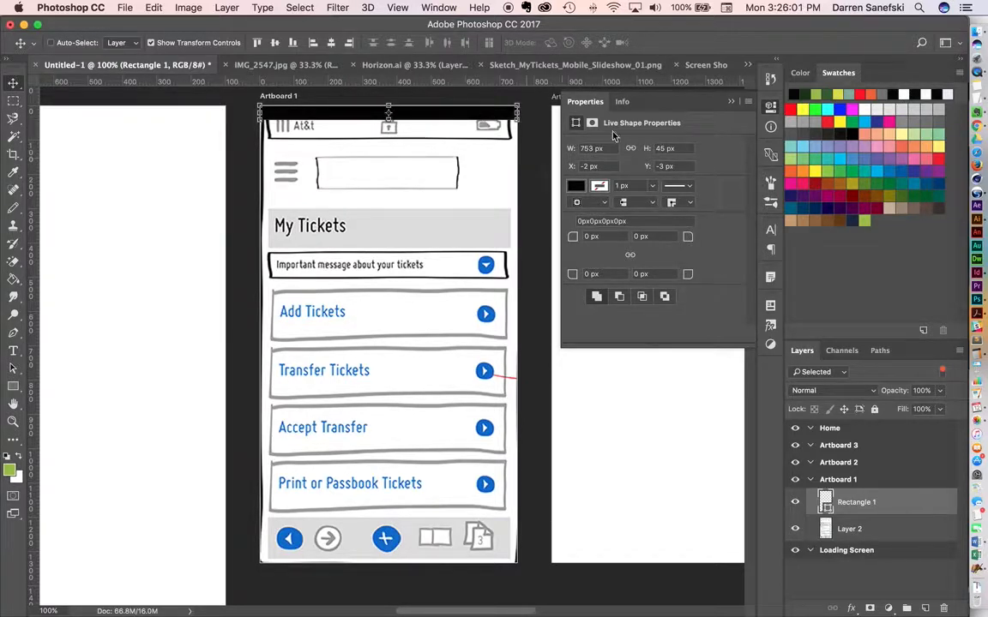
Check the status bar screenshot's pixel dimensions, then return to Artboard 1 and collapse the shape properties.
left_click(715, 67)
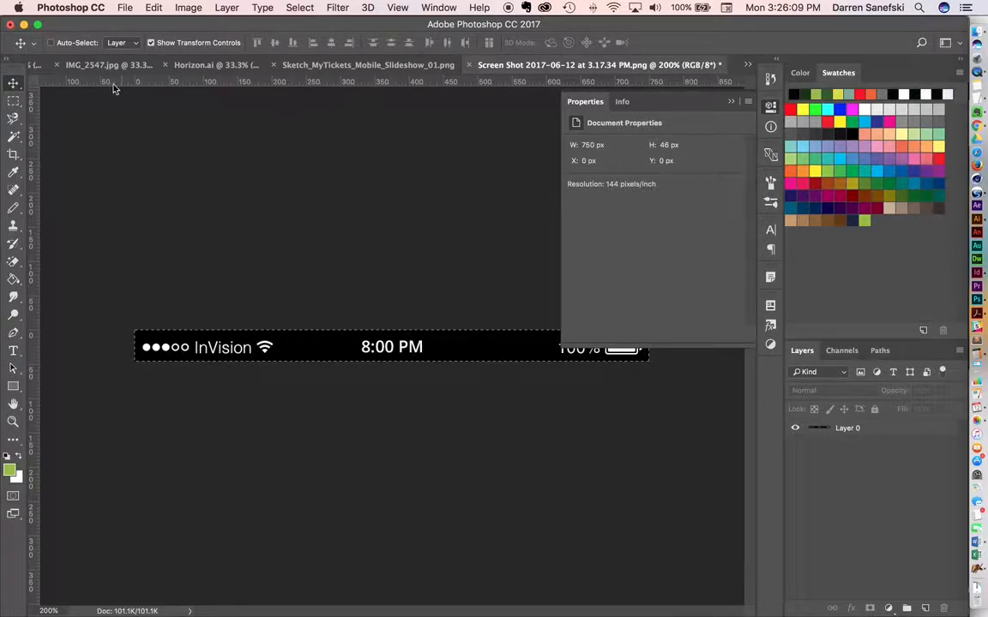
left_click(35, 67)
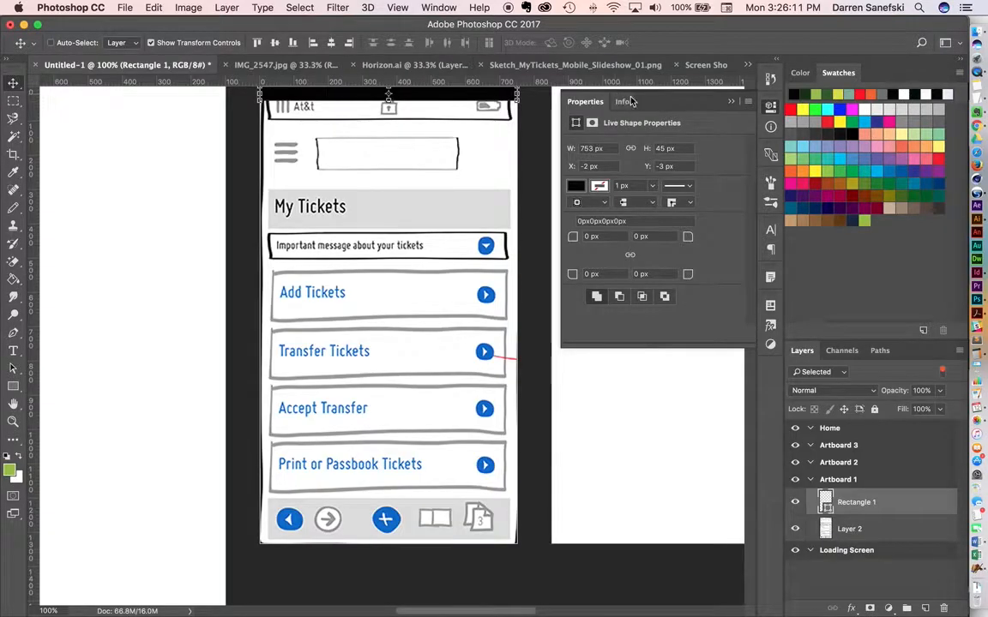
left_click(731, 101)
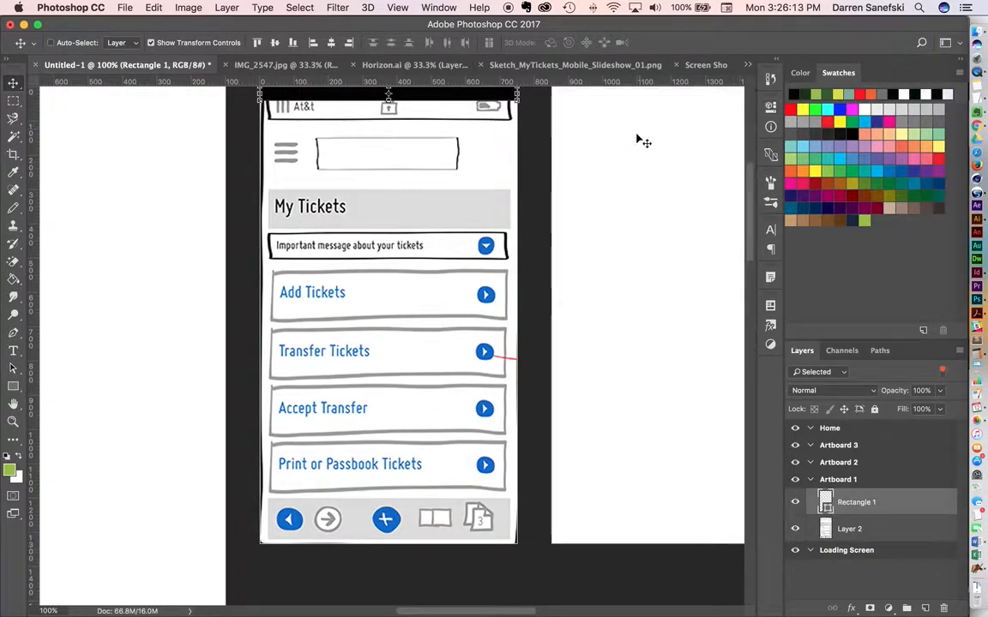
scroll(641, 140, "up", 4)
scroll(641, 141, "down", 1)
scroll(521, 232, "down", 1)
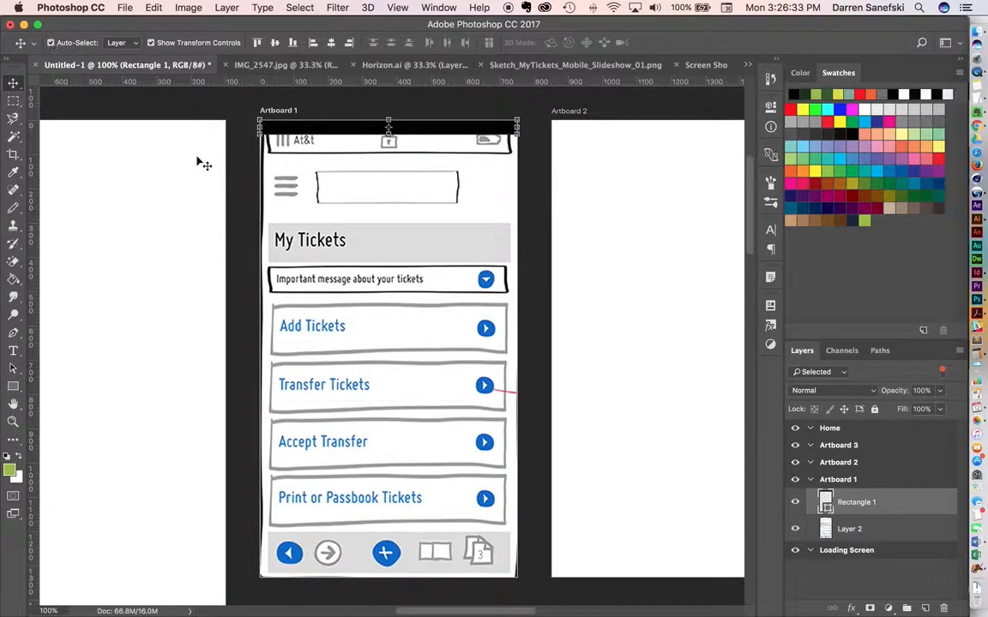
Enable Auto-Select for layers and select the sketch and the black bar in turn on Artboard 1, finishing with the sketch.
left_click(387, 335)
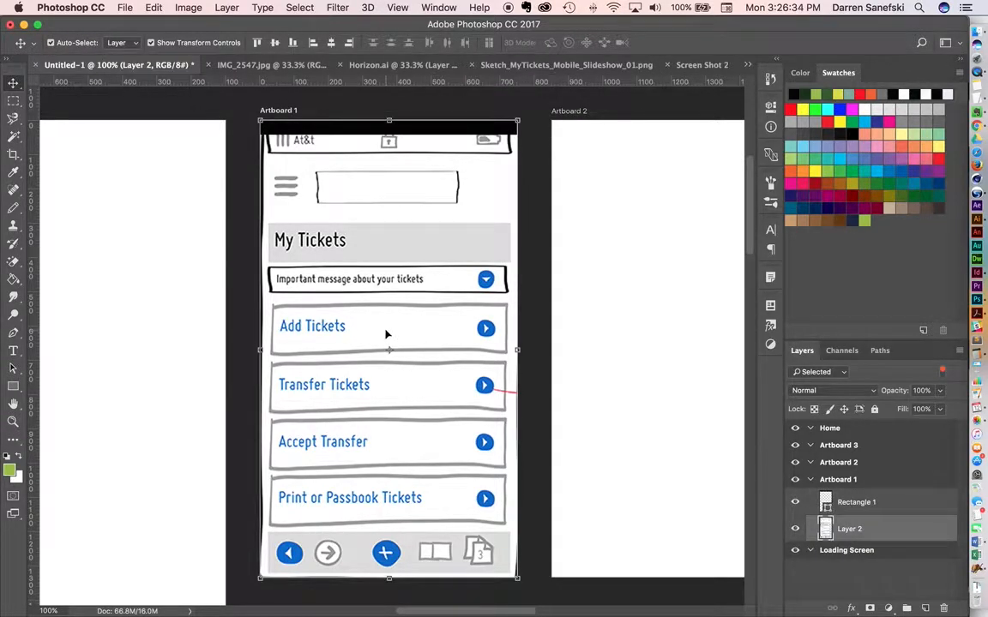
left_click(419, 131)
left_click(433, 299)
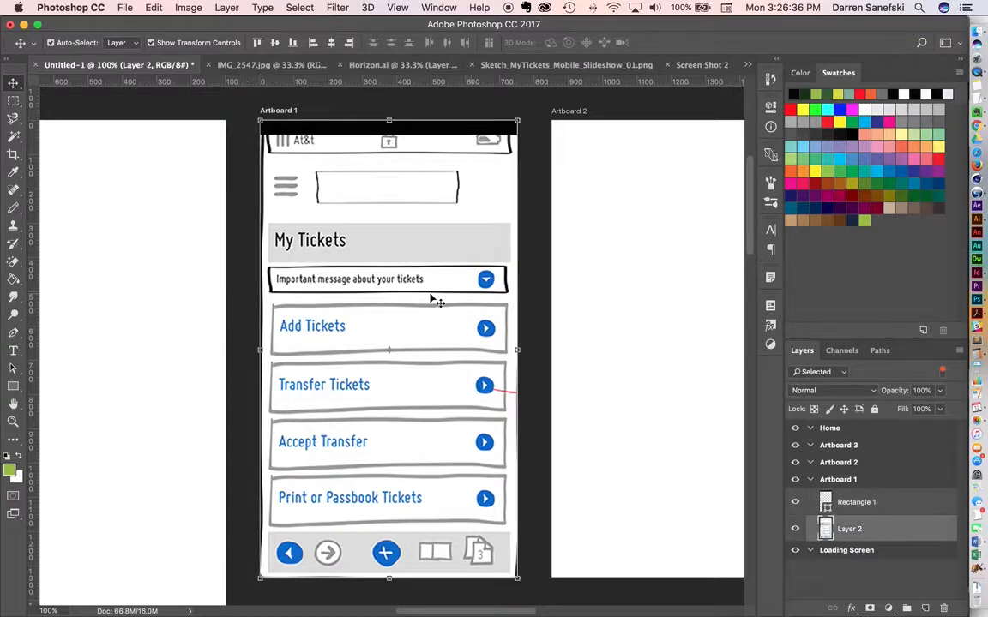
left_click(441, 120)
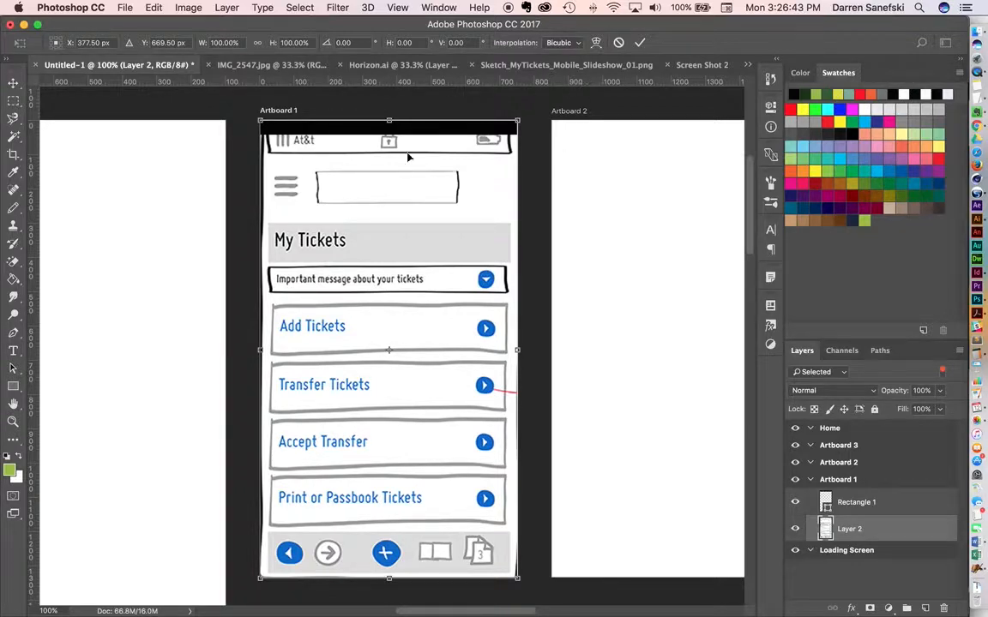
left_click(640, 43)
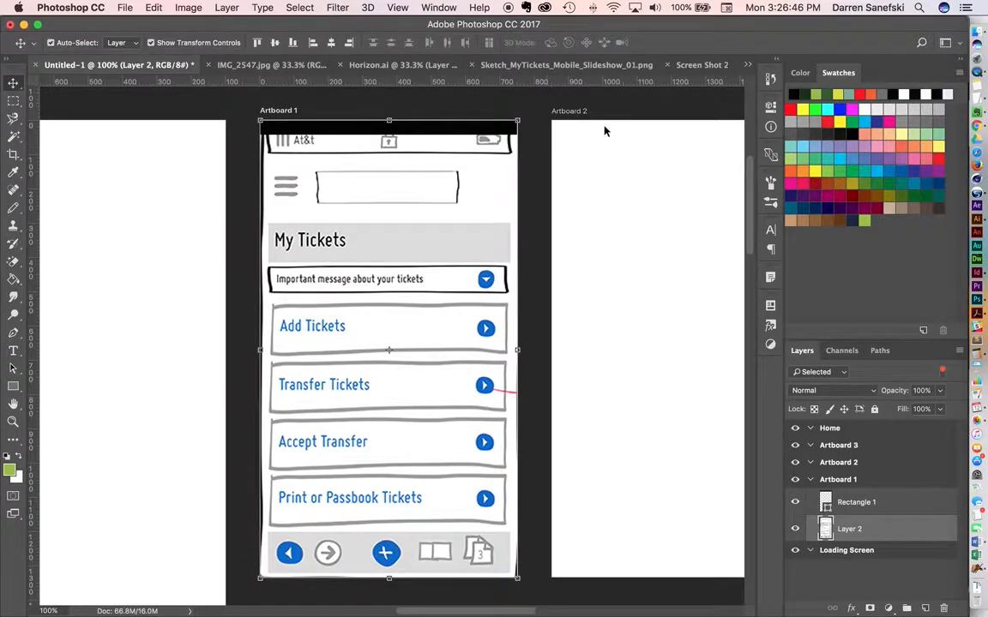
left_click(485, 131)
left_click(426, 221)
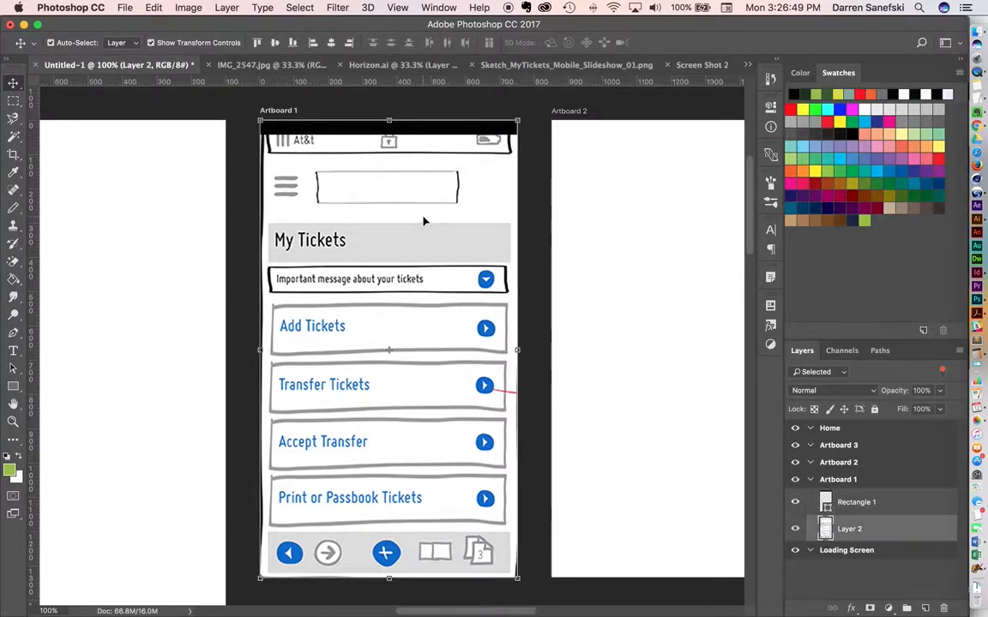
Turn off Auto-Select, pick Layer 2 on Artboard 1 and move the sketch up until its drawn status bar is behind the black bar.
left_click(546, 185)
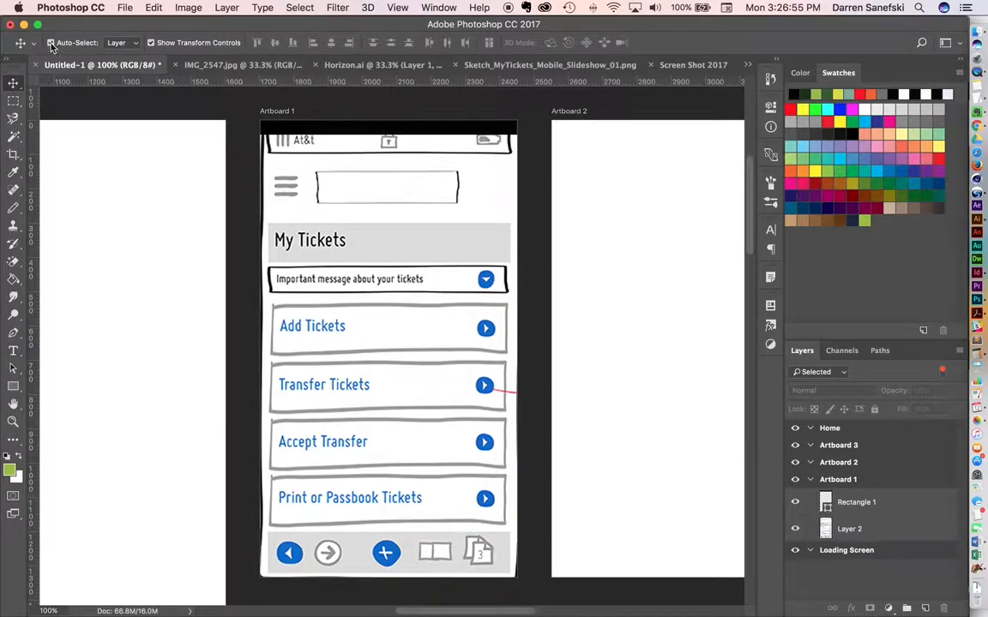
right_click(446, 131)
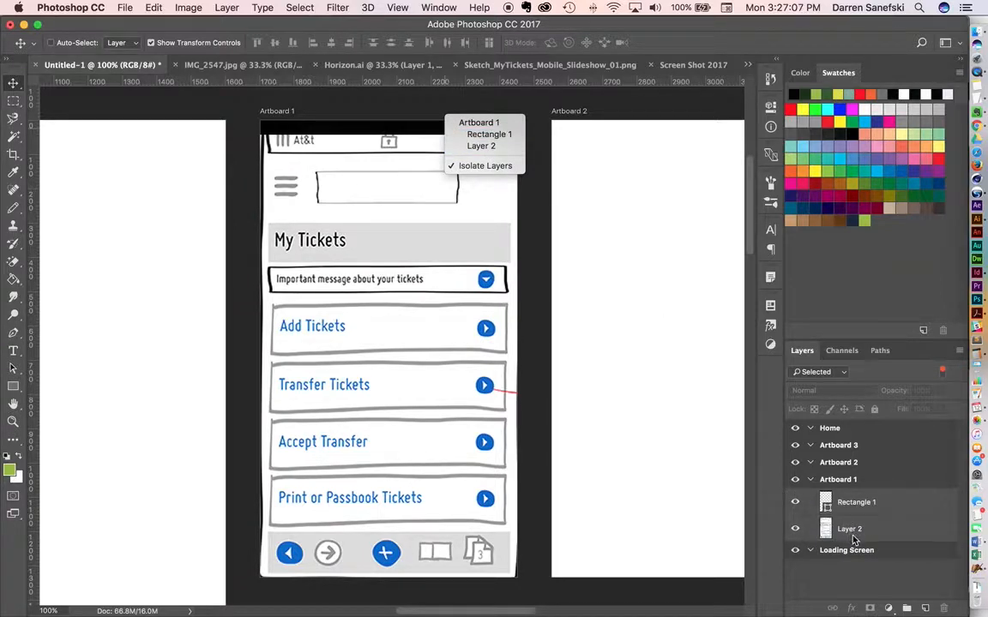
left_click(492, 145)
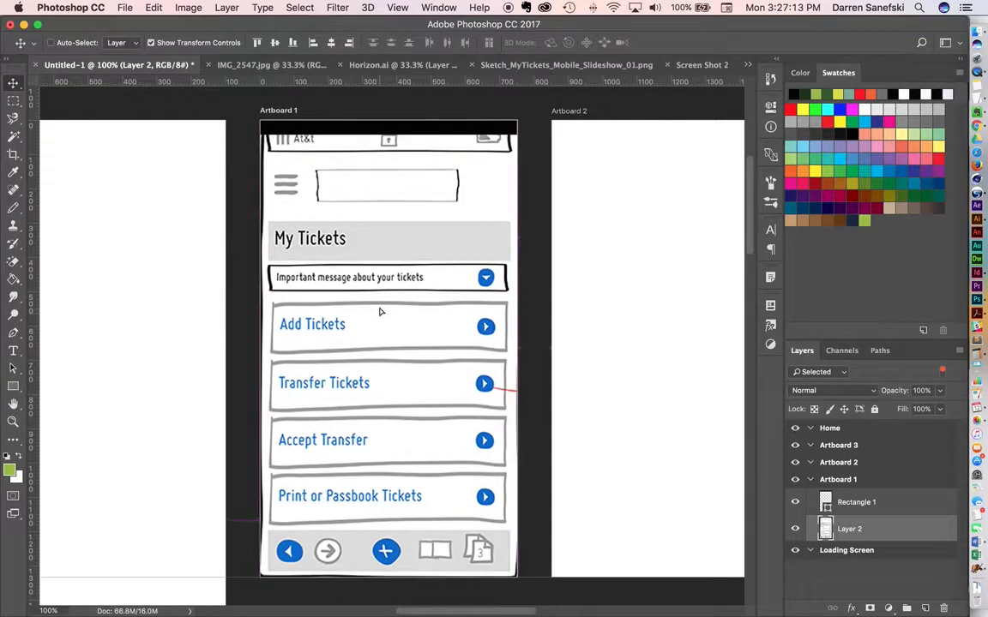
left_click_drag(380, 312, 382, 294)
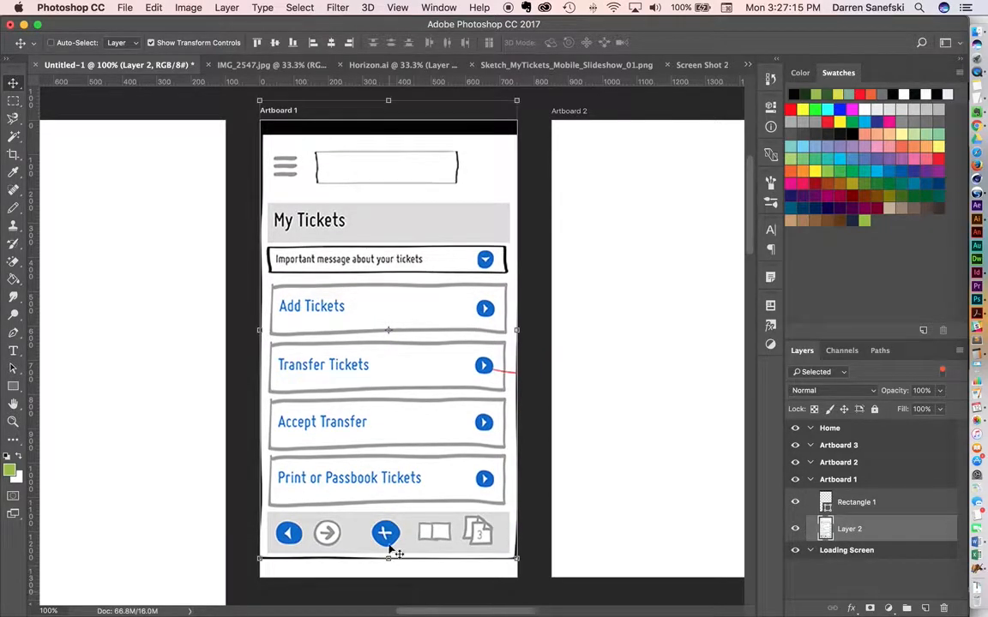
Stretch the sketch vertically to about 105% so it reaches the lower edge of Artboard 1, and apply the transformation.
left_click_drag(385, 560, 388, 578)
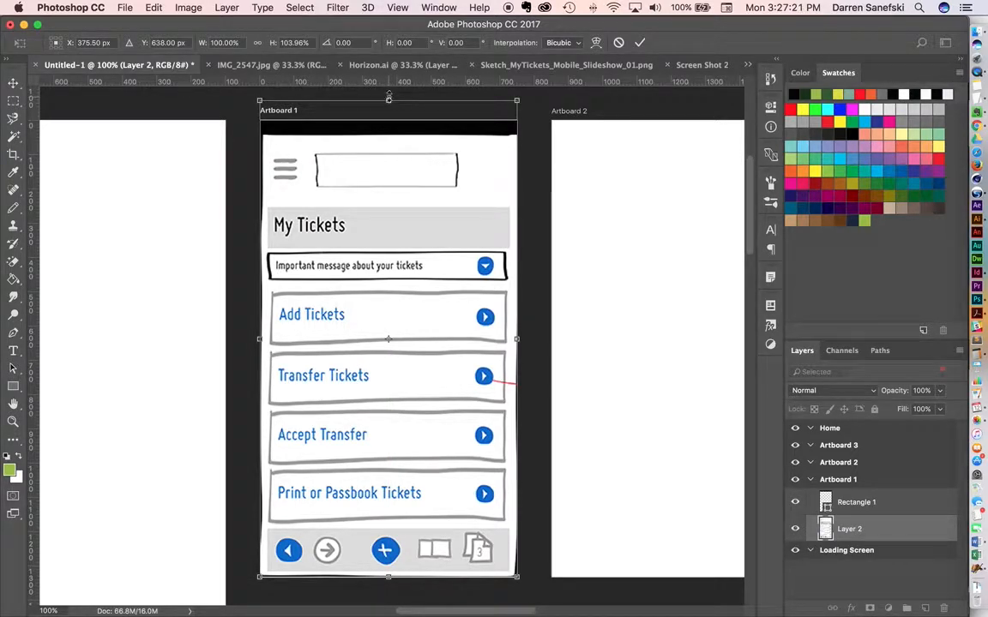
left_click_drag(388, 97, 388, 92)
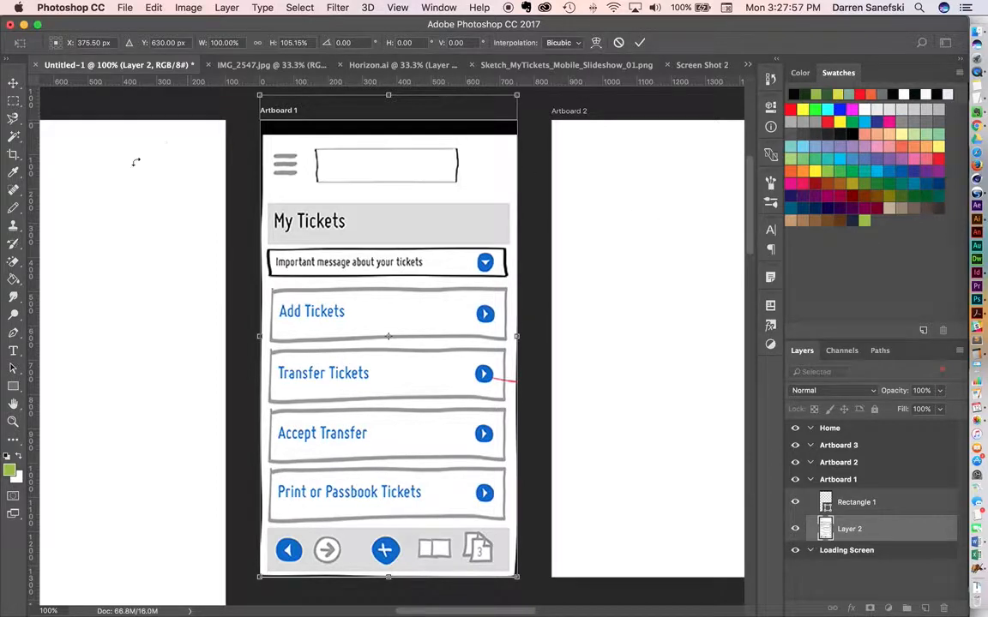
left_click(13, 387)
left_click(600, 225)
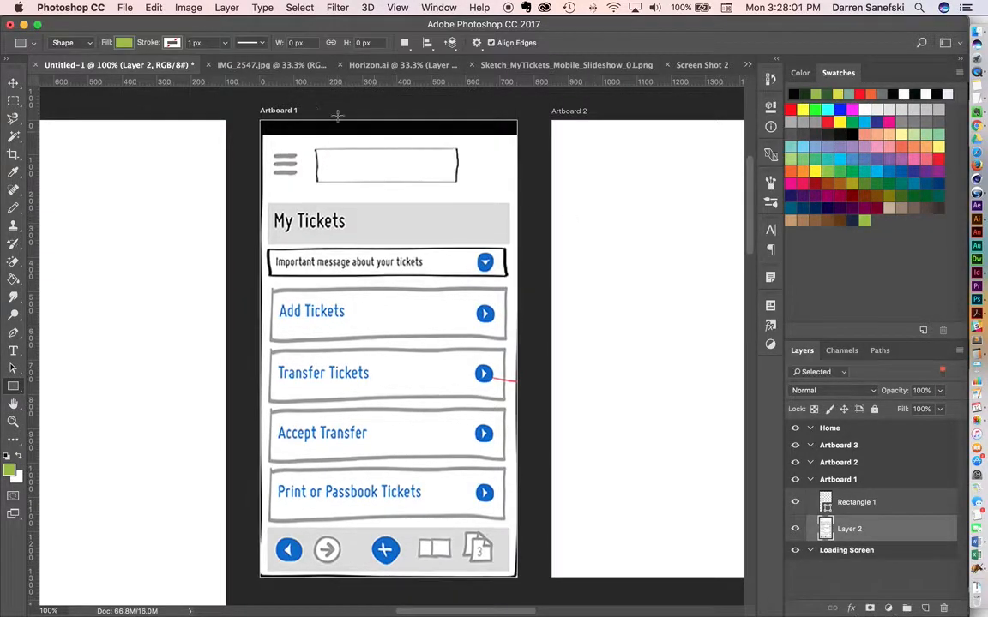
Draw a green rectangle about 750 by 156 px directly below the black bar on Artboard 1 and name its layer header.
left_click_drag(262, 133, 519, 188)
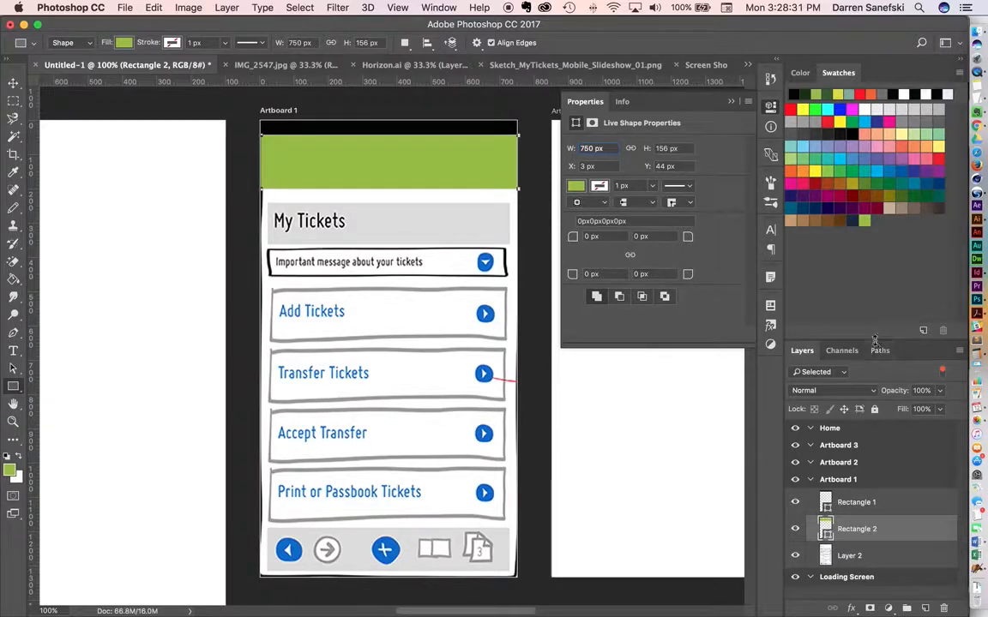
left_click_drag(874, 343, 876, 109)
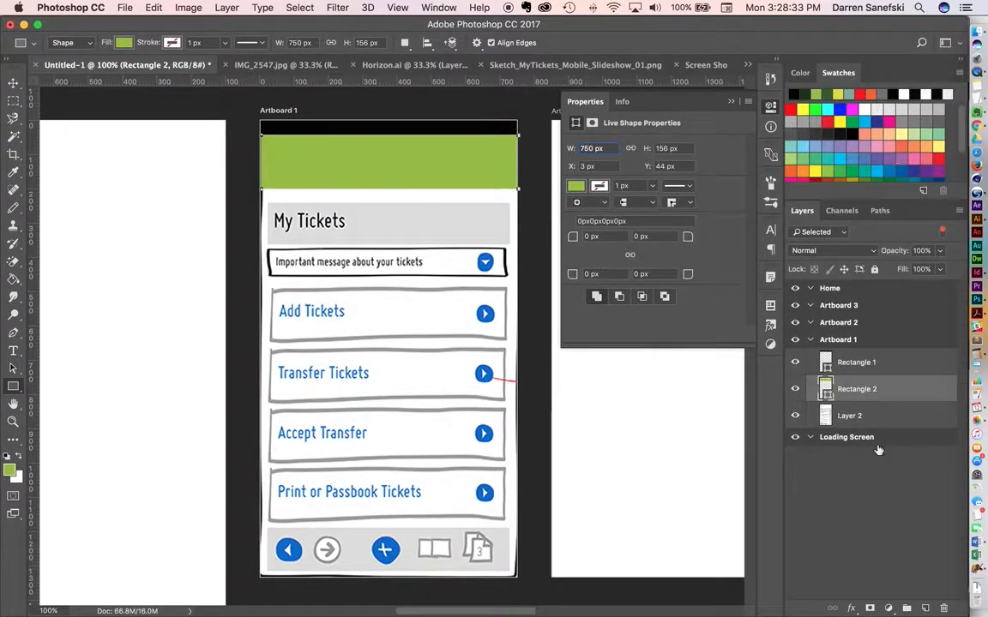
double_click(855, 390)
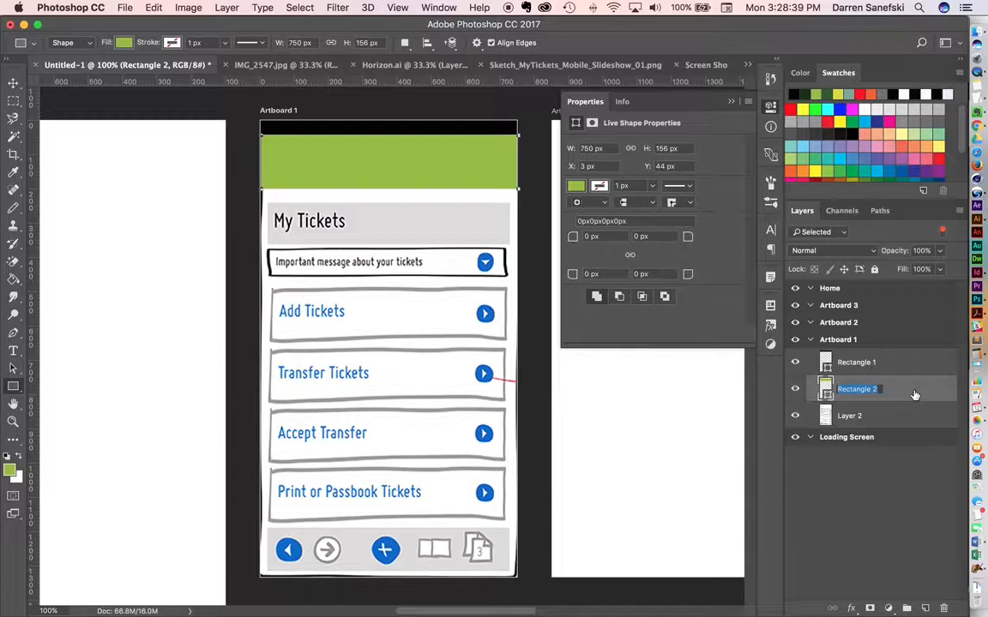
type("He")
key("Return")
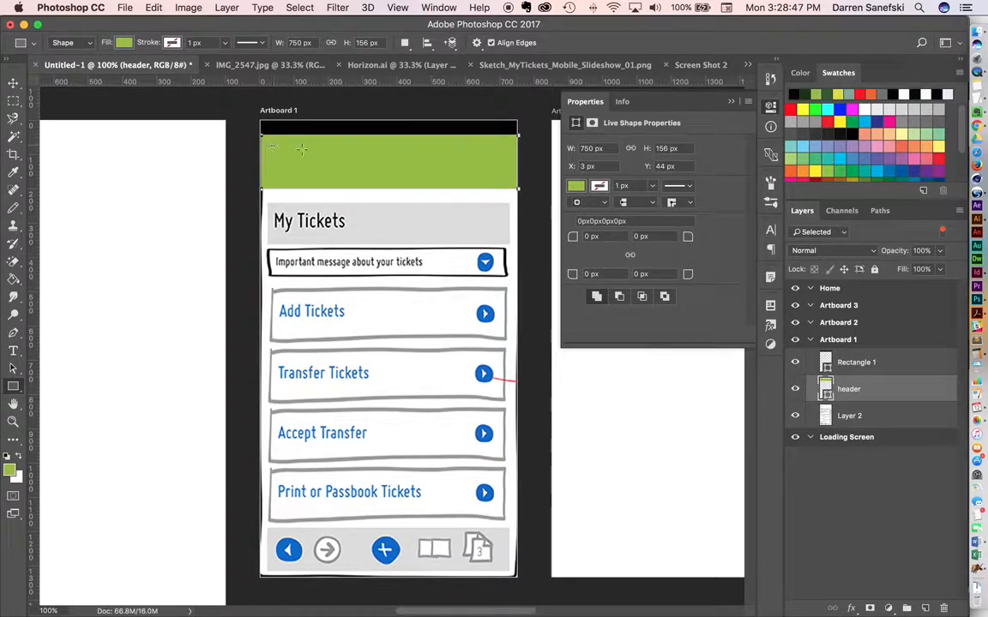
Hide the header layer, draw a bar about 78 by 16 px over the sketch's first menu line and fill it black.
left_click(794, 390)
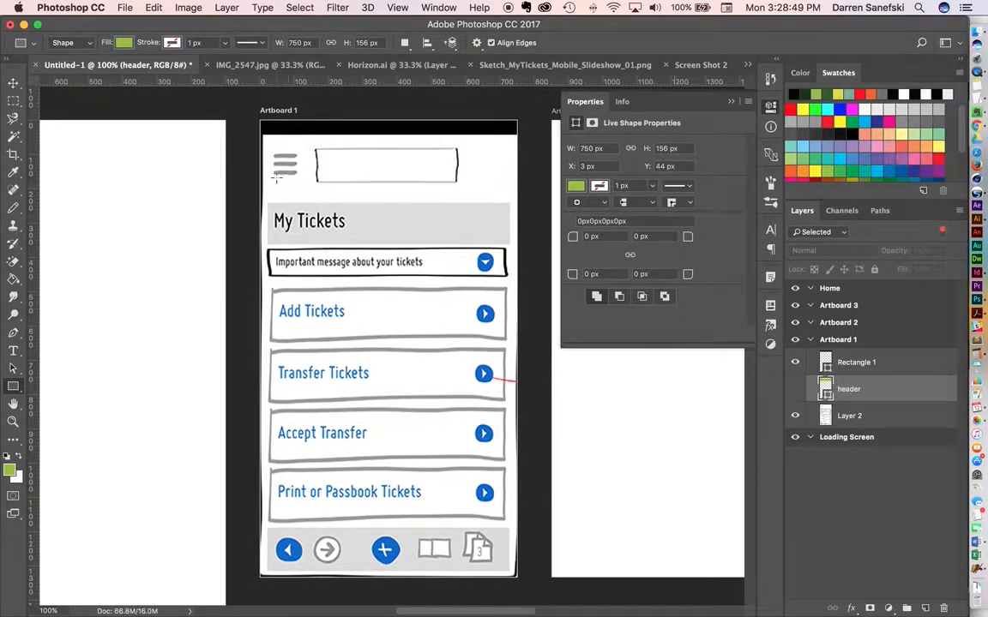
left_click_drag(271, 153, 299, 158)
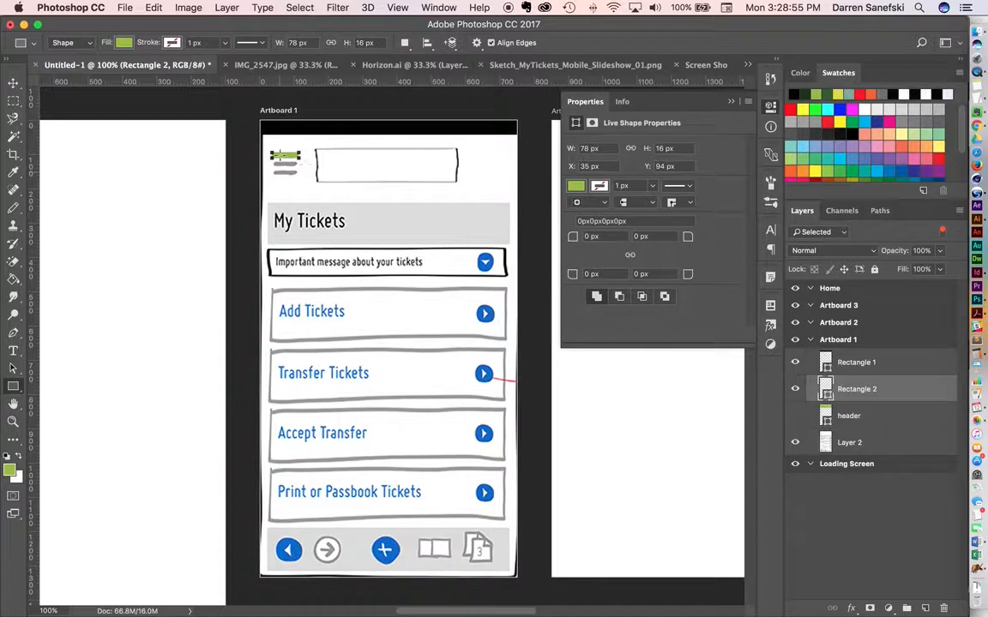
left_click(574, 187)
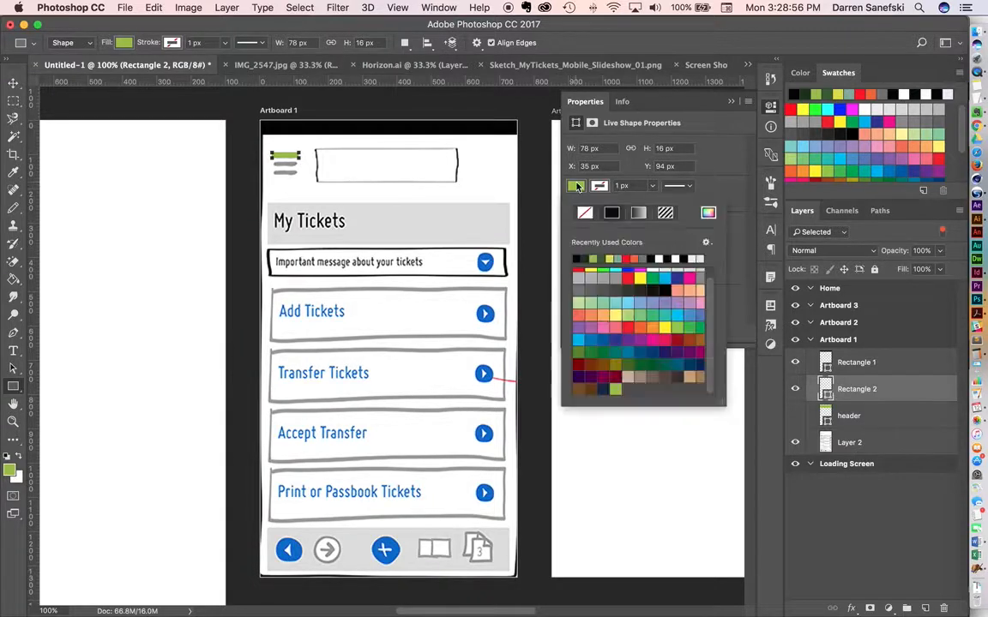
left_click(579, 258)
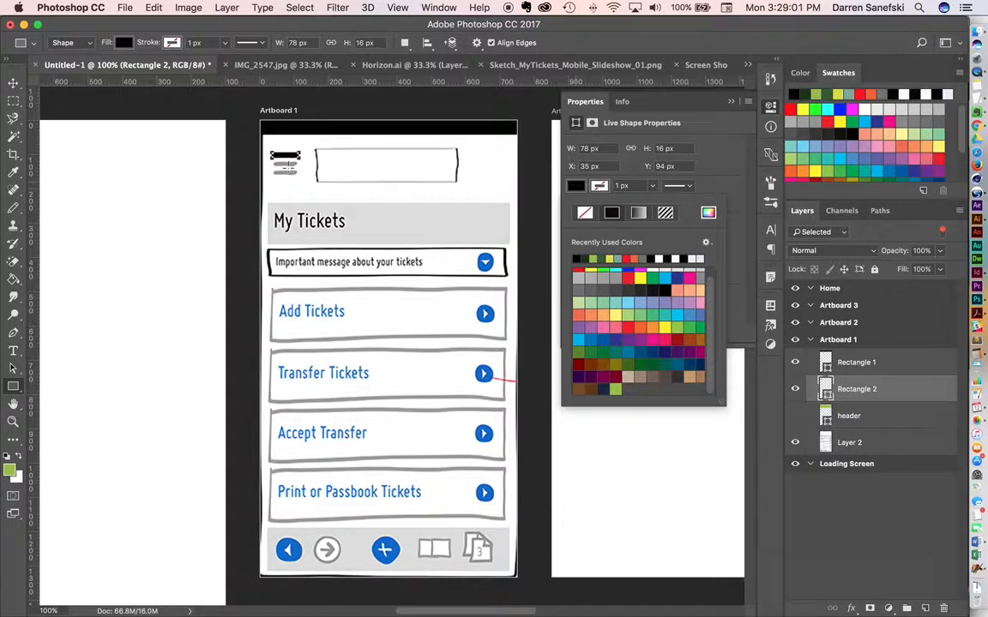
Duplicate the black bar twice straight down over the other two menu lines, leaving 10 px gaps between the bars.
left_click(13, 82)
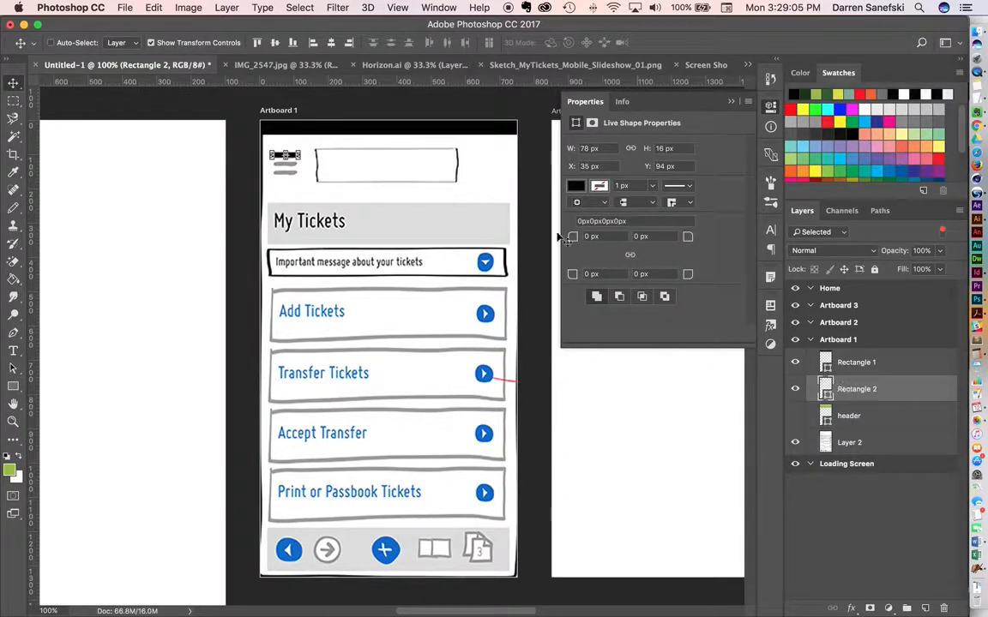
key("super")
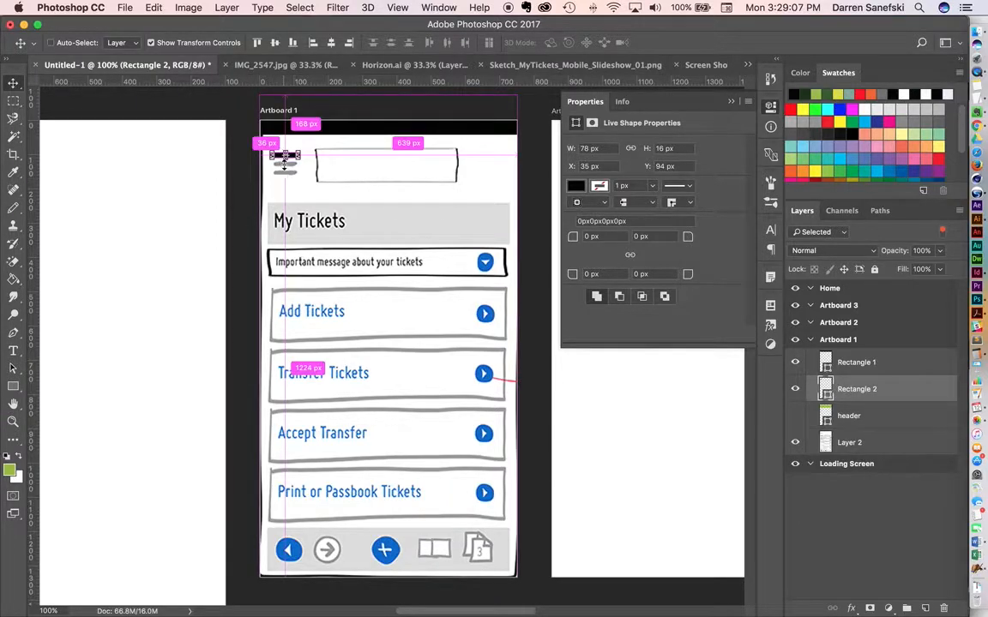
key("super+space")
left_click_drag(291, 168, 371, 167)
left_click_drag(412, 140, 413, 220)
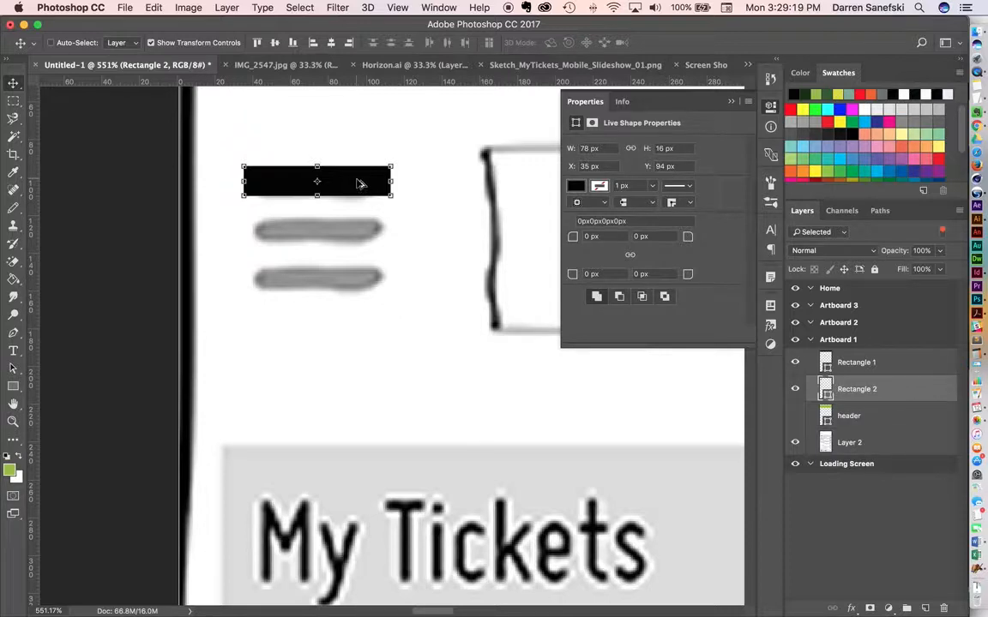
left_click_drag(360, 184, 361, 286)
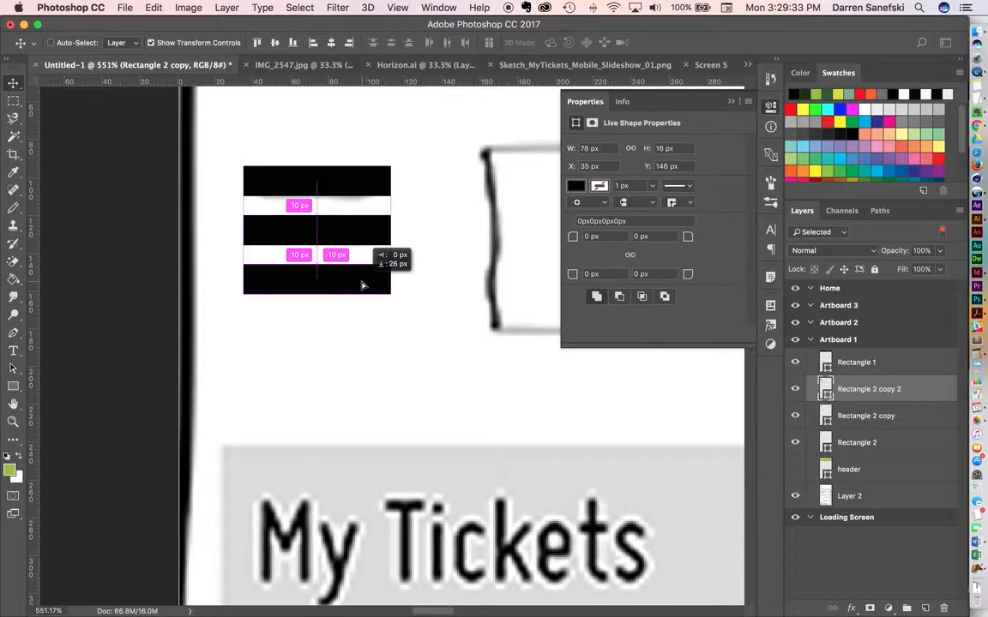
left_click_drag(361, 286, 362, 285)
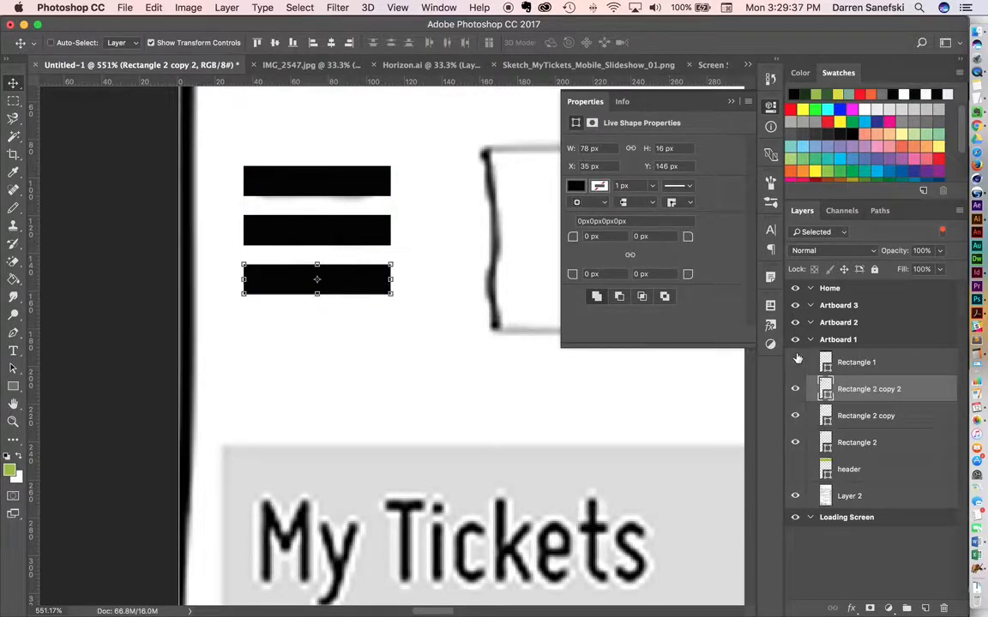
Toggle the visibility of each of the three menu bar layers to check which bar each one holds.
left_click(795, 390)
left_click(794, 390)
left_click(794, 416)
left_click(793, 416)
left_click(795, 442)
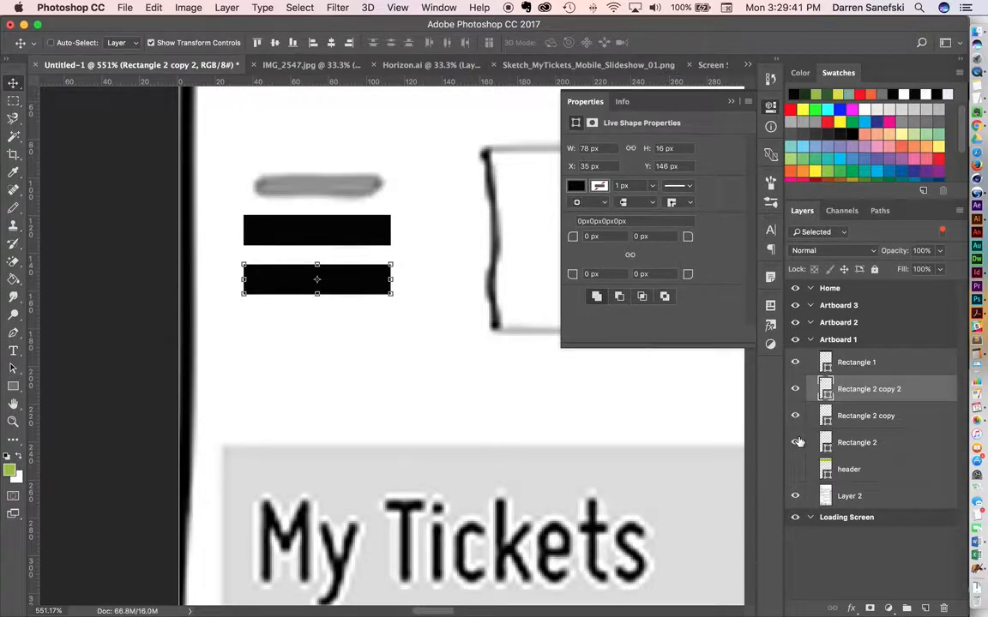
left_click(796, 442)
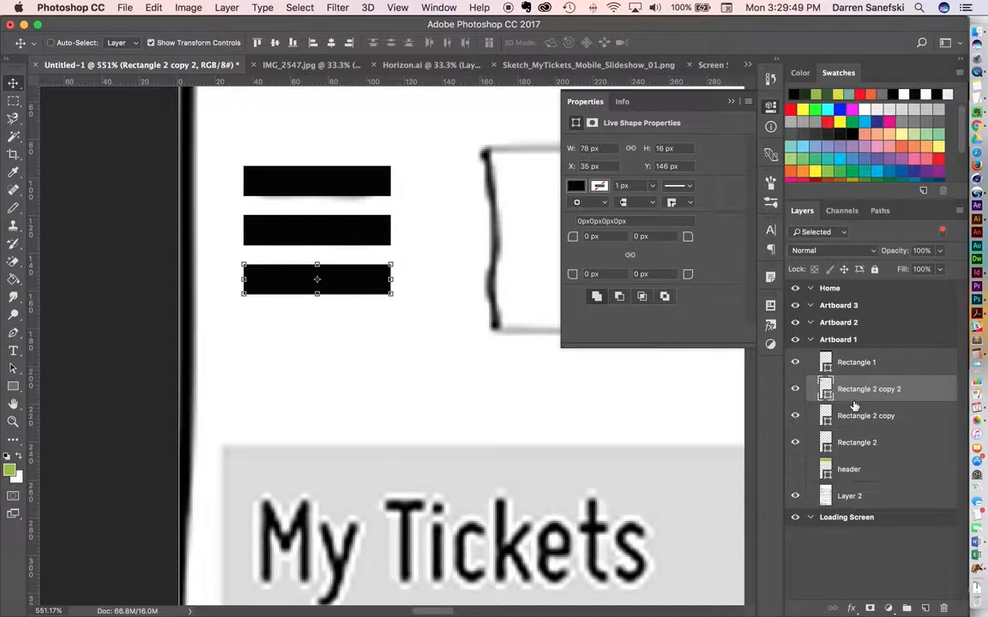
Create a new layer group and move the three menu bar rectangles into it.
left_click(907, 608)
left_click(824, 409)
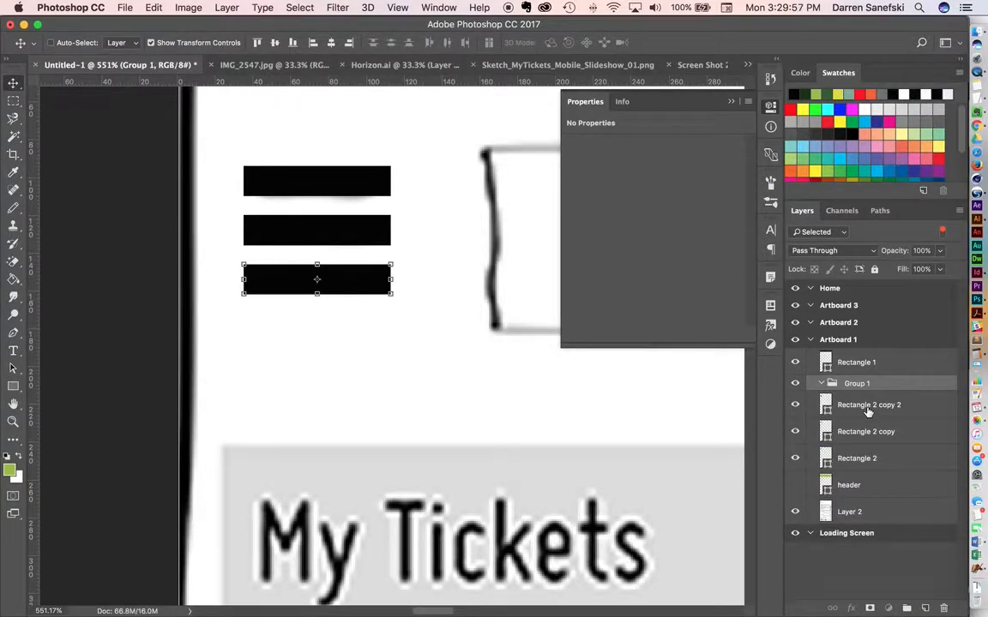
left_click(862, 439)
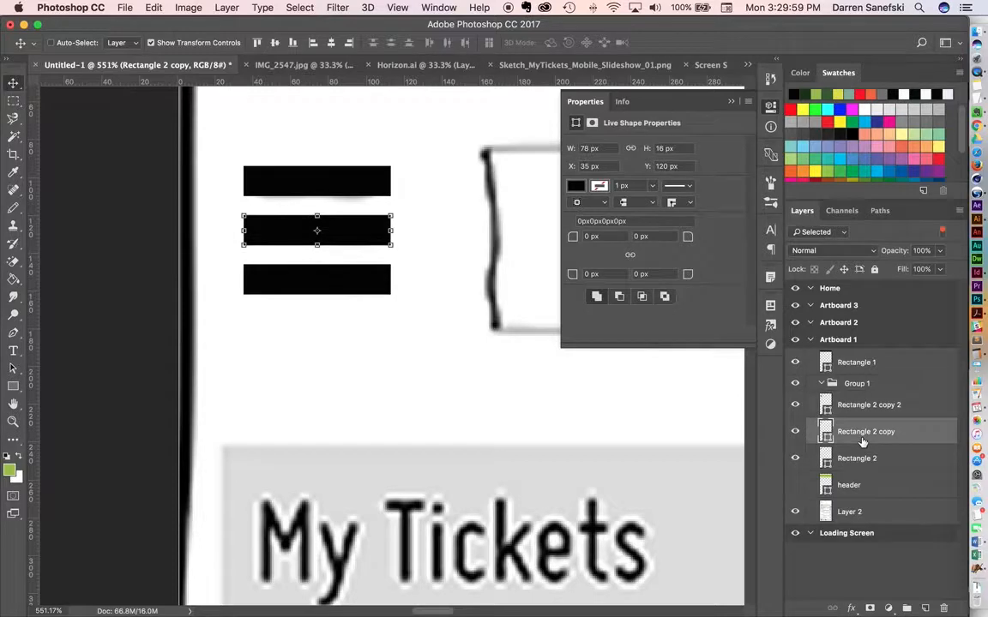
left_click(867, 408)
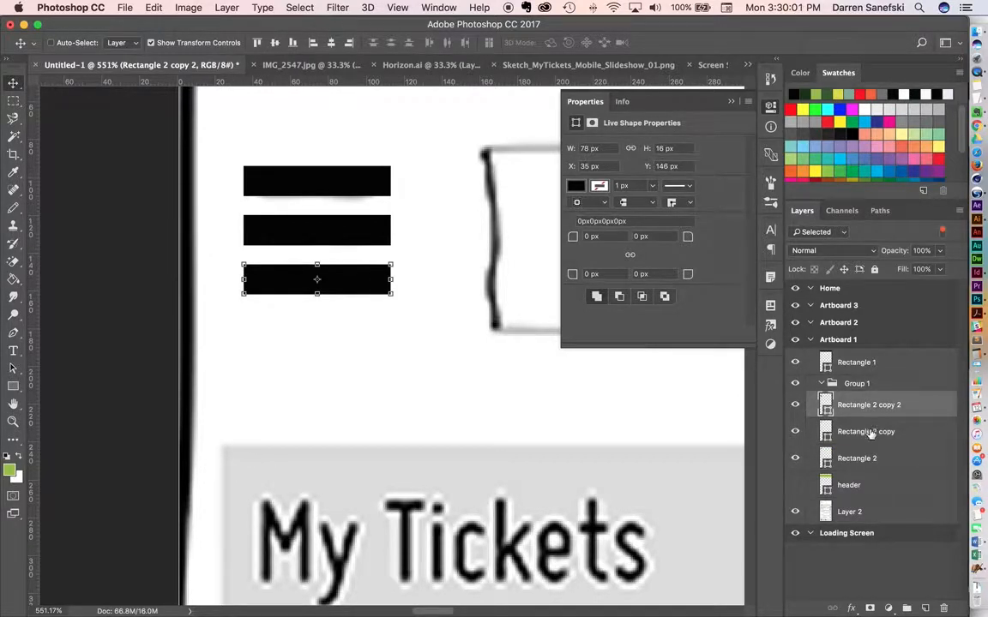
left_click(870, 434, "shift")
left_click(869, 460, "shift")
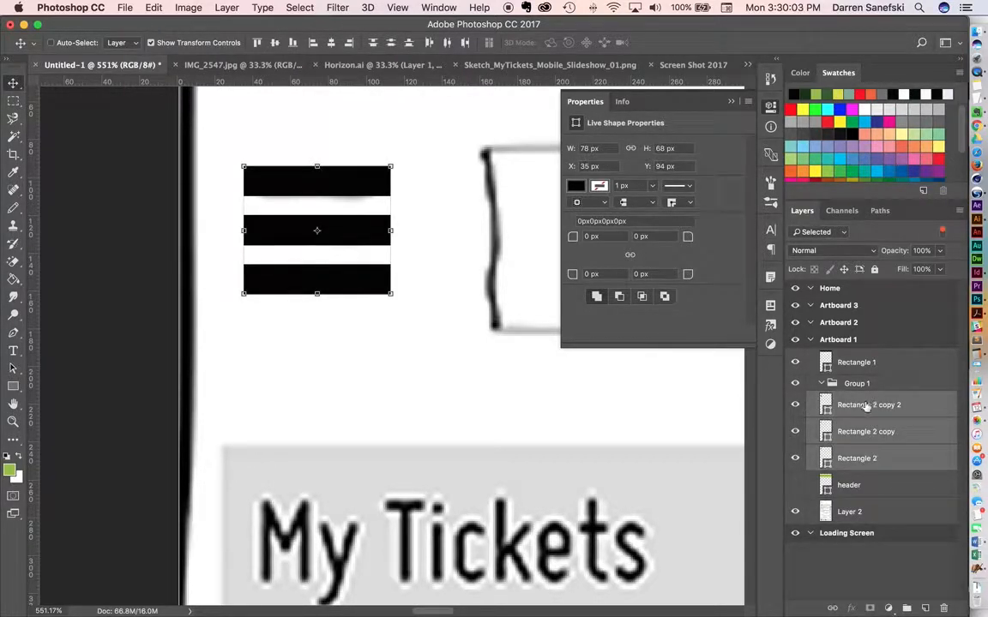
left_click_drag(866, 408, 849, 383)
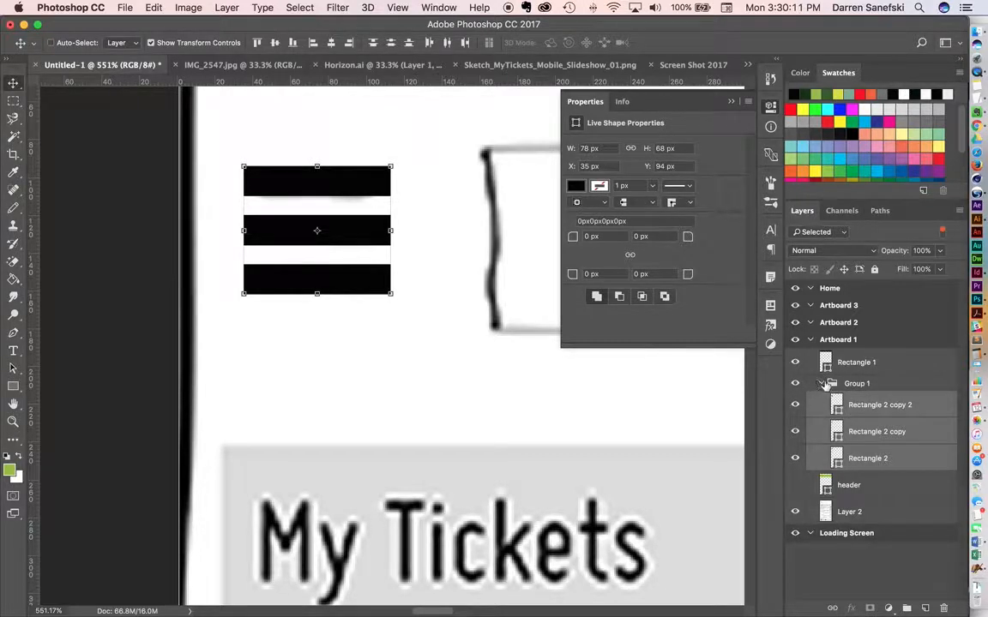
Collapse Group 1 in the layer list and select Artboard 1.
left_click(823, 385)
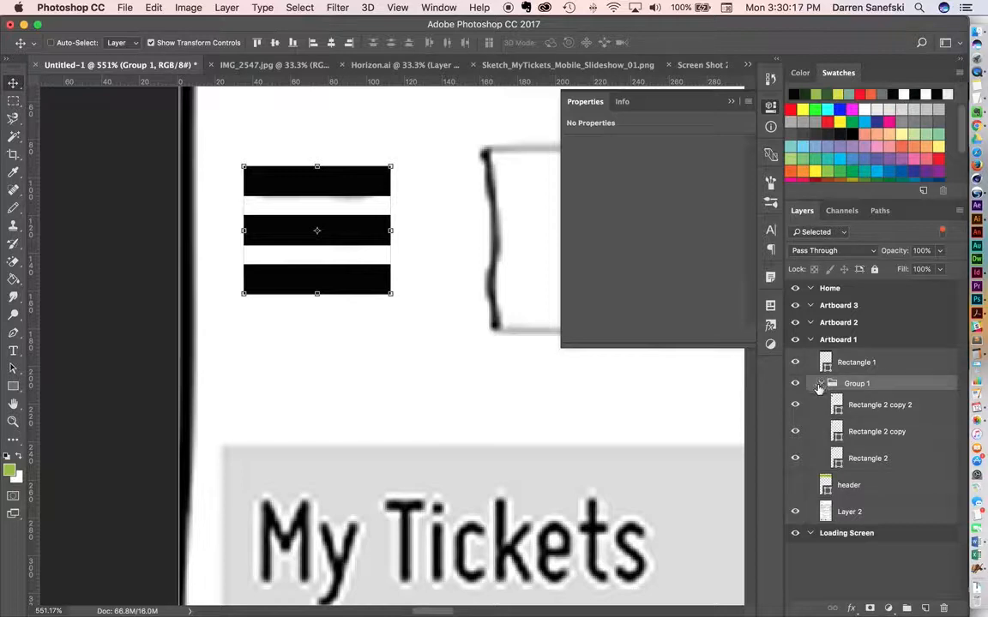
left_click(821, 385)
left_click_drag(839, 405, 839, 386)
left_click(839, 340)
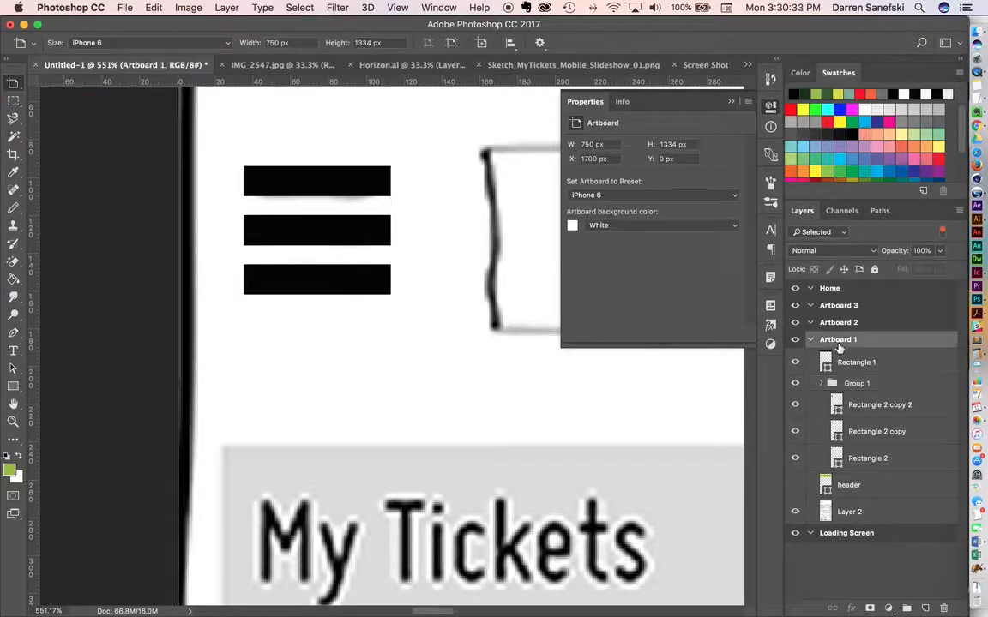
Rename Group 1, which holds the three menu bars, as Hambuger.
left_click(863, 386)
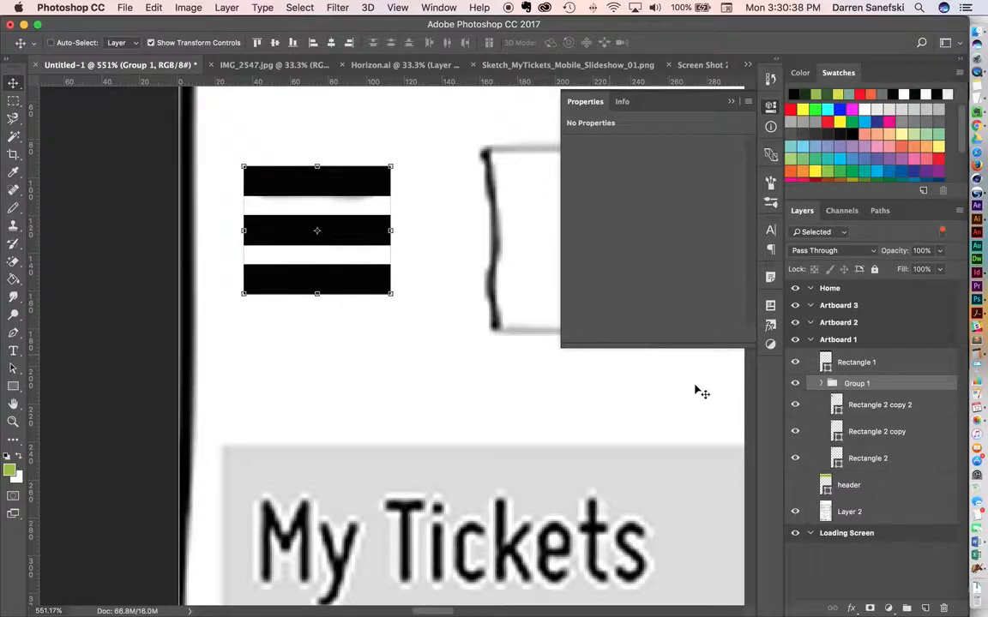
double_click(858, 385)
type("Ha")
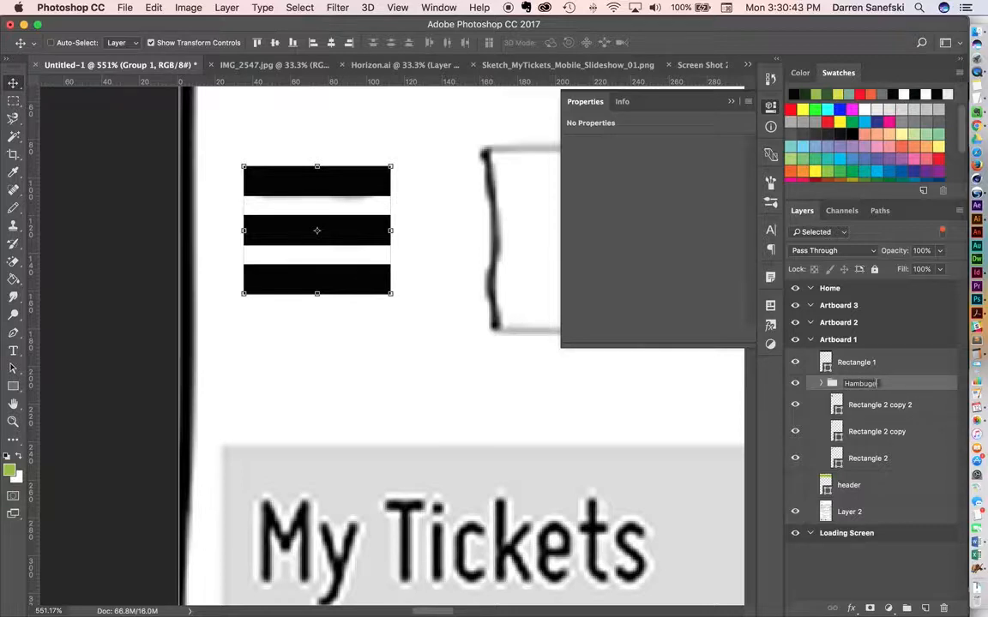
type("mburger")
key("Return")
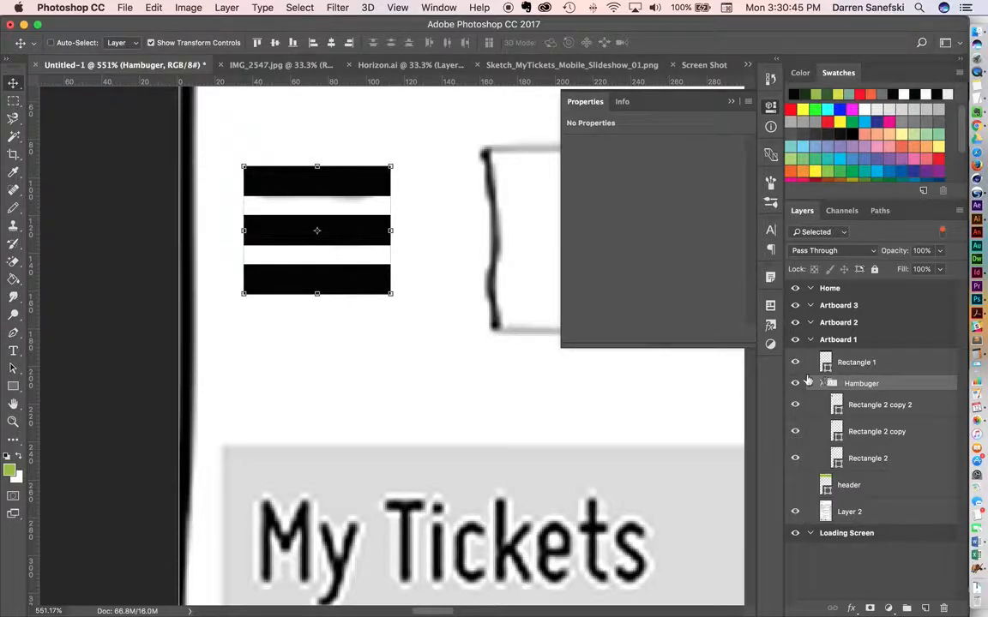
Show the header layer again behind the hamburger icon on Artboard 1.
mouse_move(352, 236)
left_mouse_down()
mouse_move(425, 236)
mouse_move(394, 246)
mouse_move(366, 236)
mouse_move(335, 242)
mouse_move(371, 235)
mouse_move(350, 233)
left_mouse_up()
left_click(794, 486)
left_click(456, 275, "alt+super")
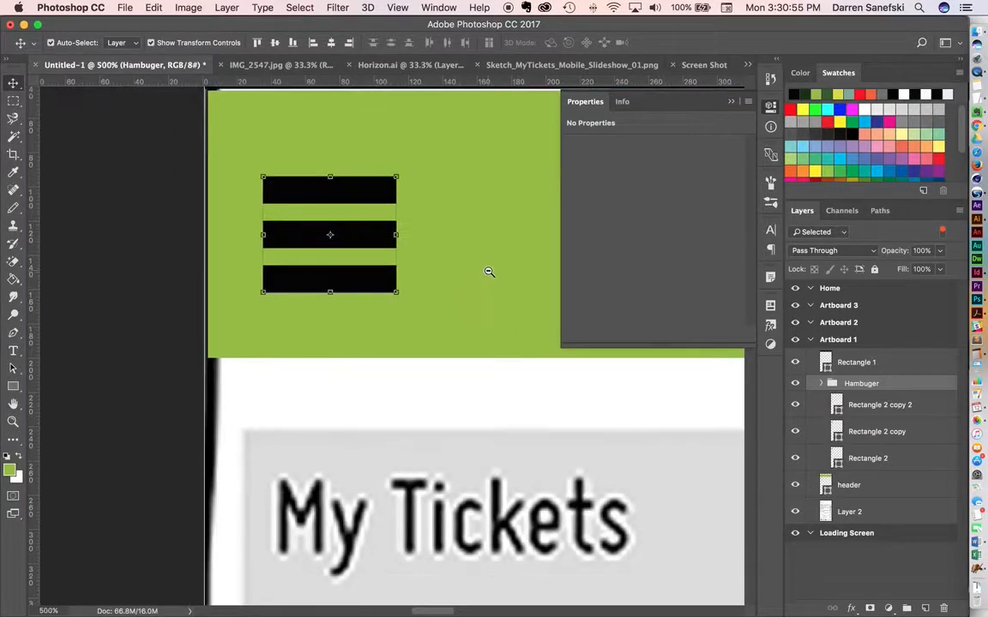
left_click(487, 274, "alt+super")
left_click(487, 265, "alt+super")
left_click_drag(494, 235, 300, 346)
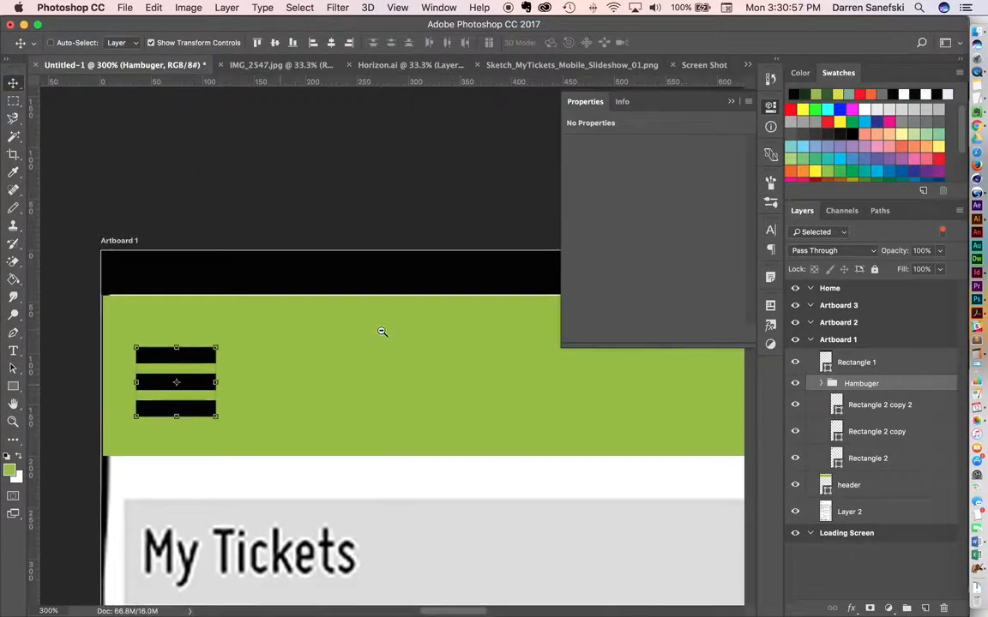
left_click_drag(383, 337, 373, 375)
left_click(382, 381, "alt+super")
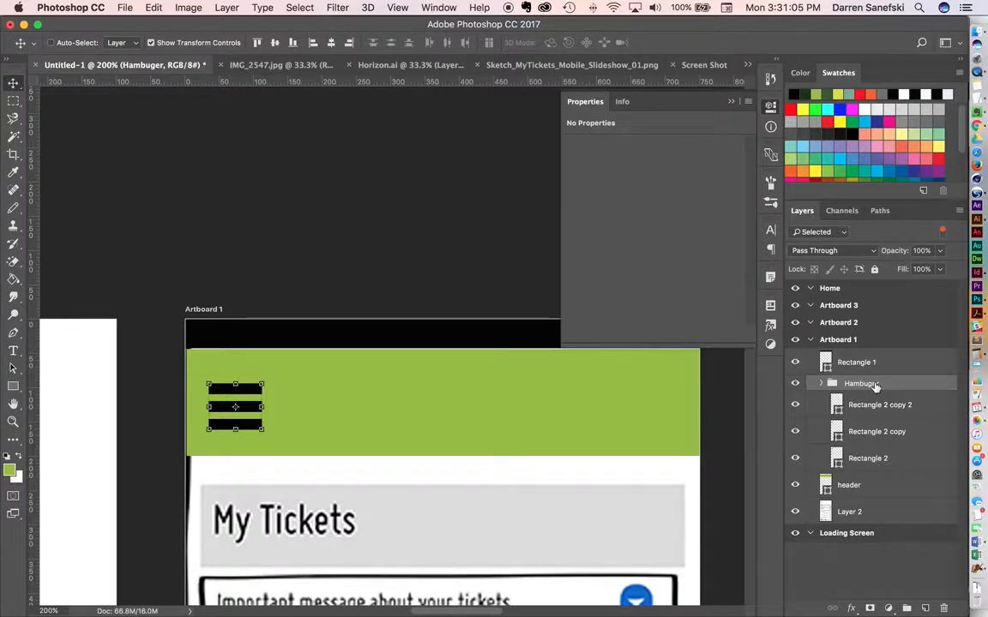
Align the Hambuger group and the header layer by their vertical centers and nudge both up 1 px.
left_click(871, 487)
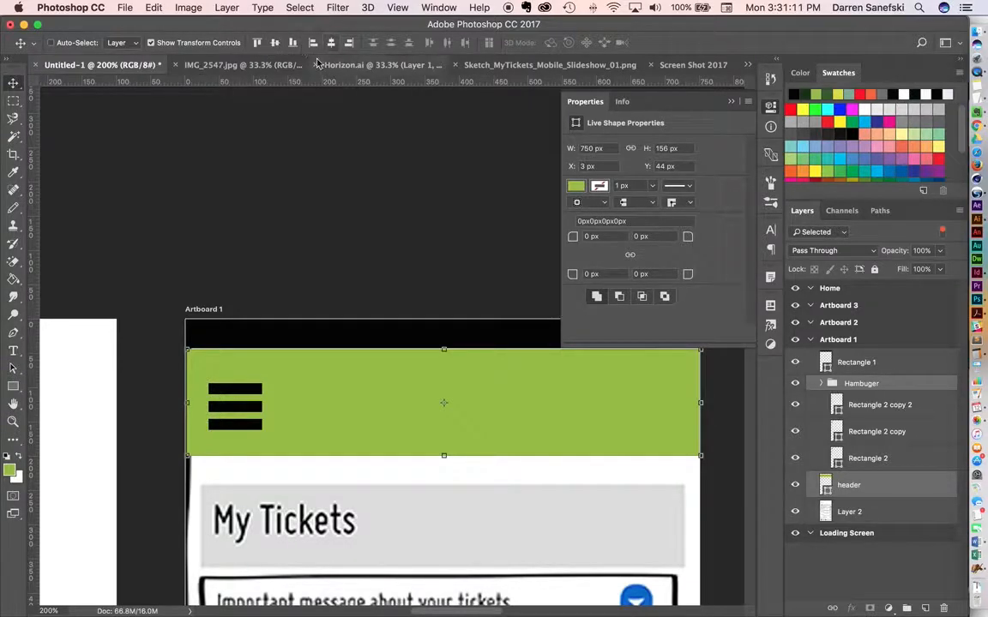
left_click(275, 43)
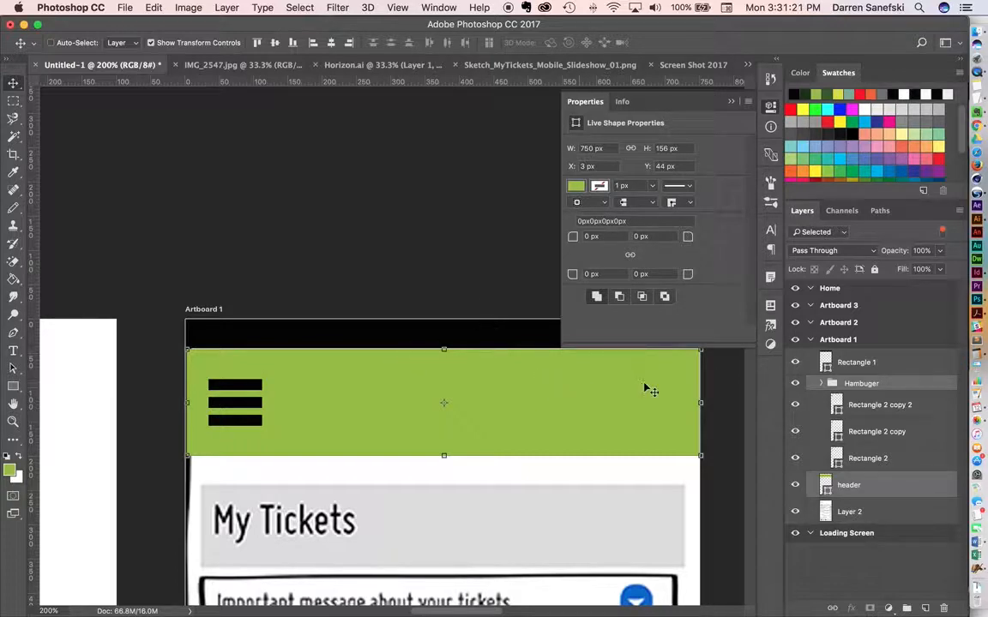
key("Up")
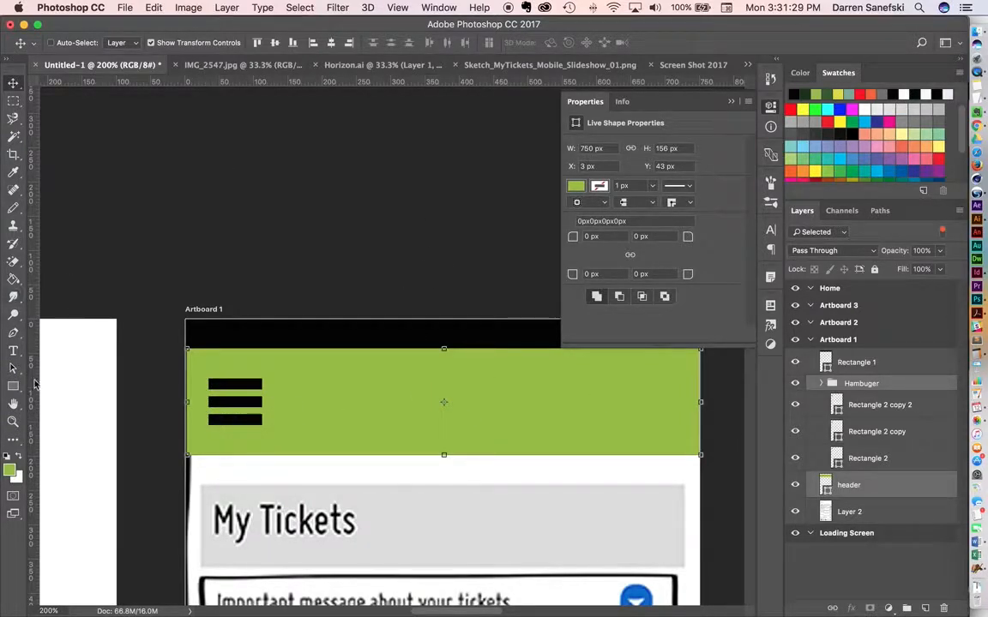
left_click(13, 351)
left_click(533, 396)
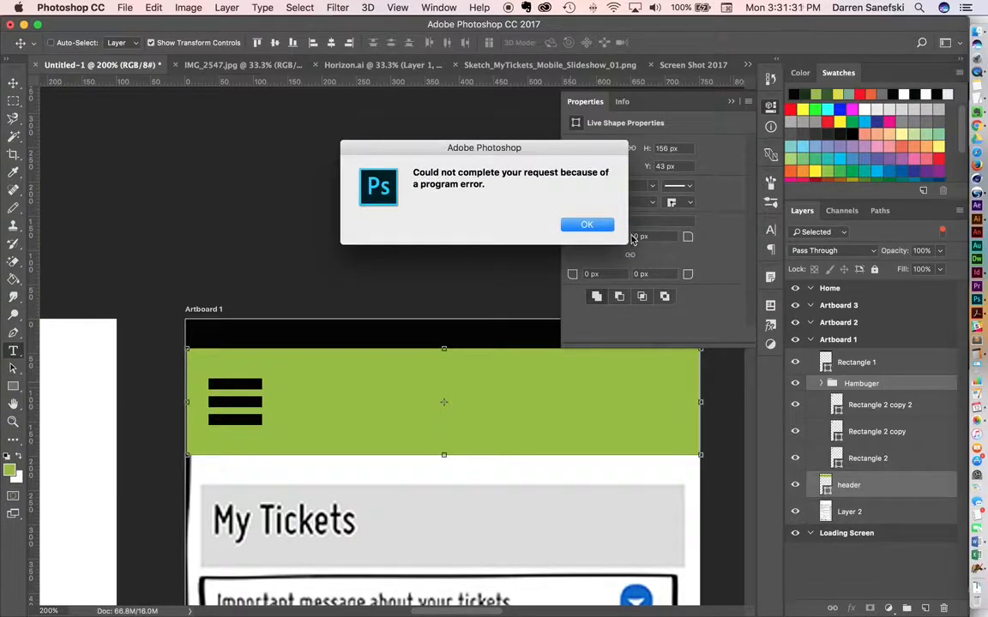
left_click(581, 224)
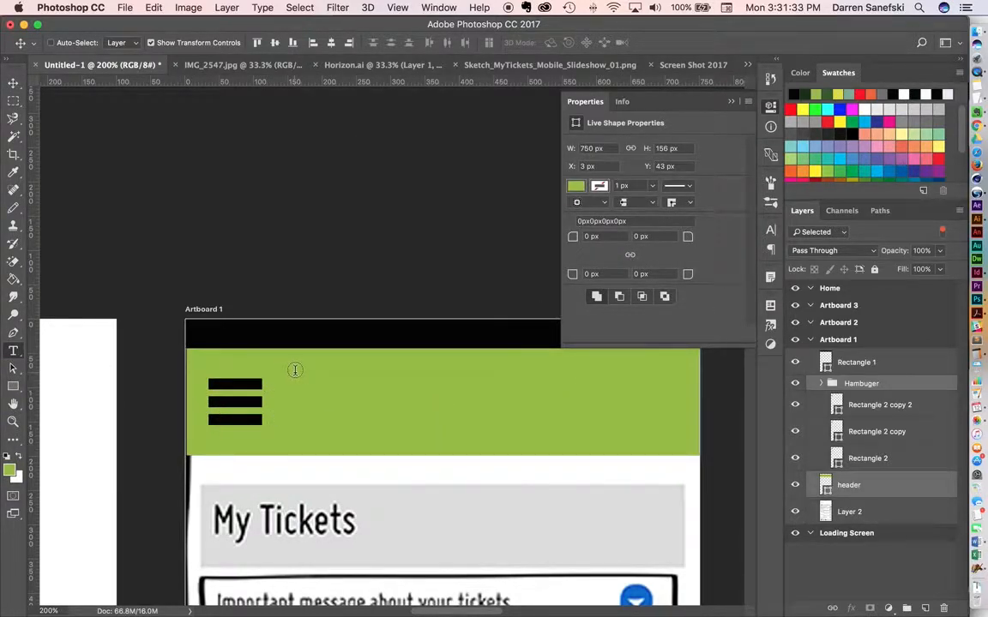
left_click(323, 382)
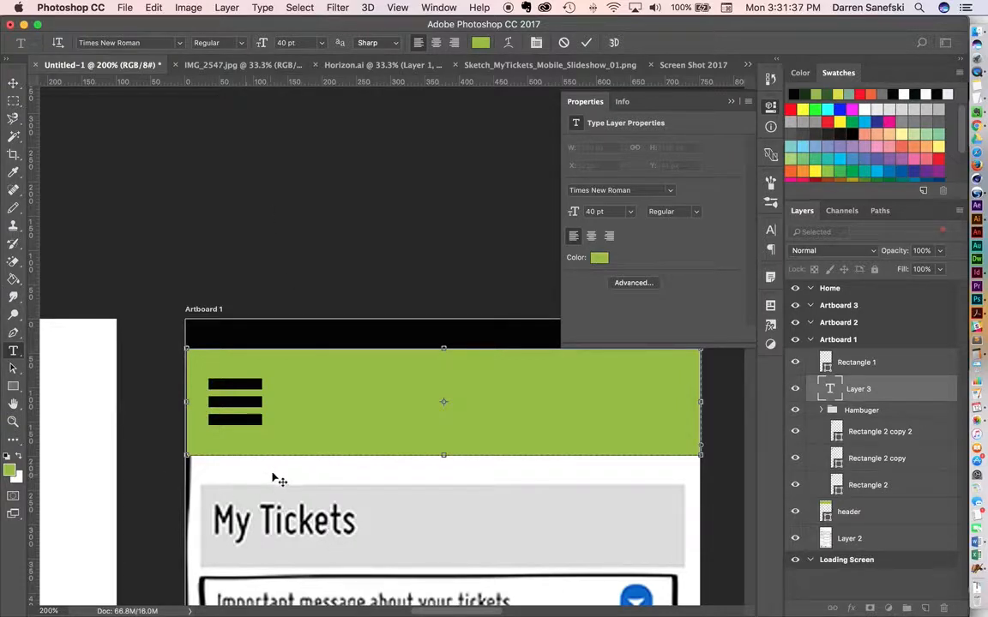
left_click(828, 392)
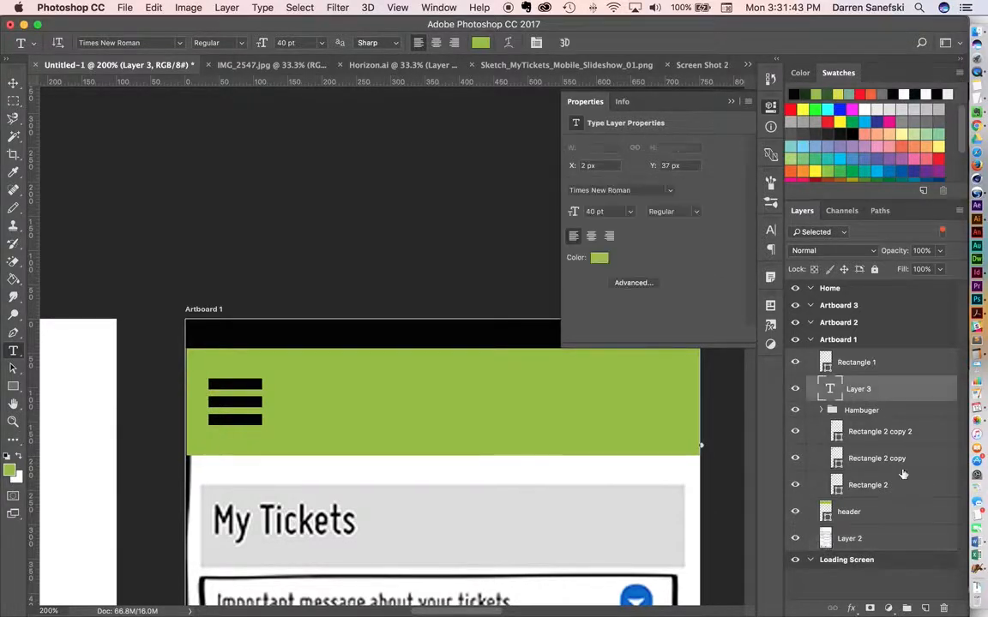
left_click(942, 606)
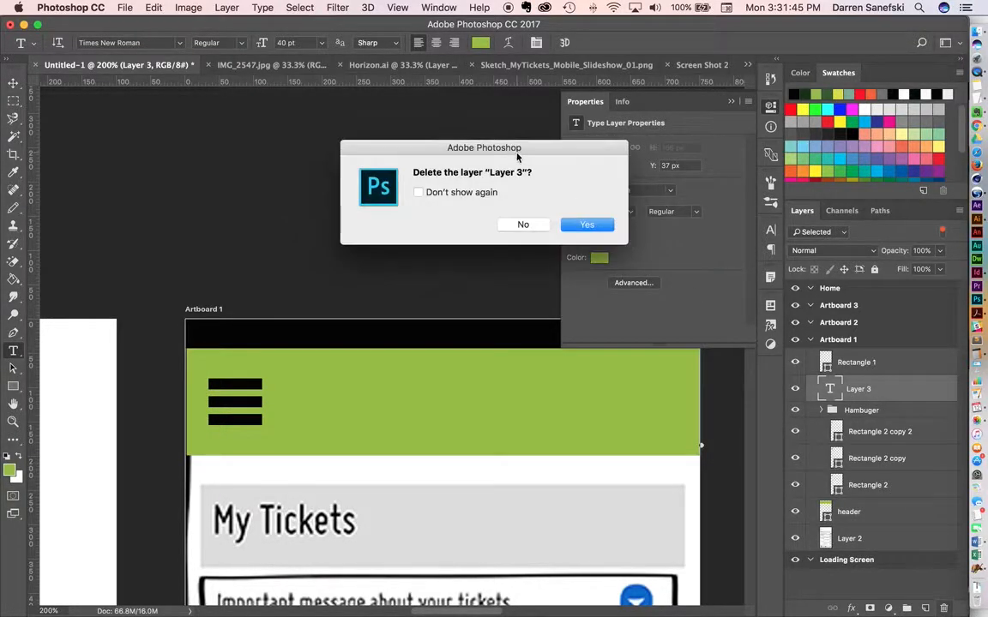
left_click(586, 226)
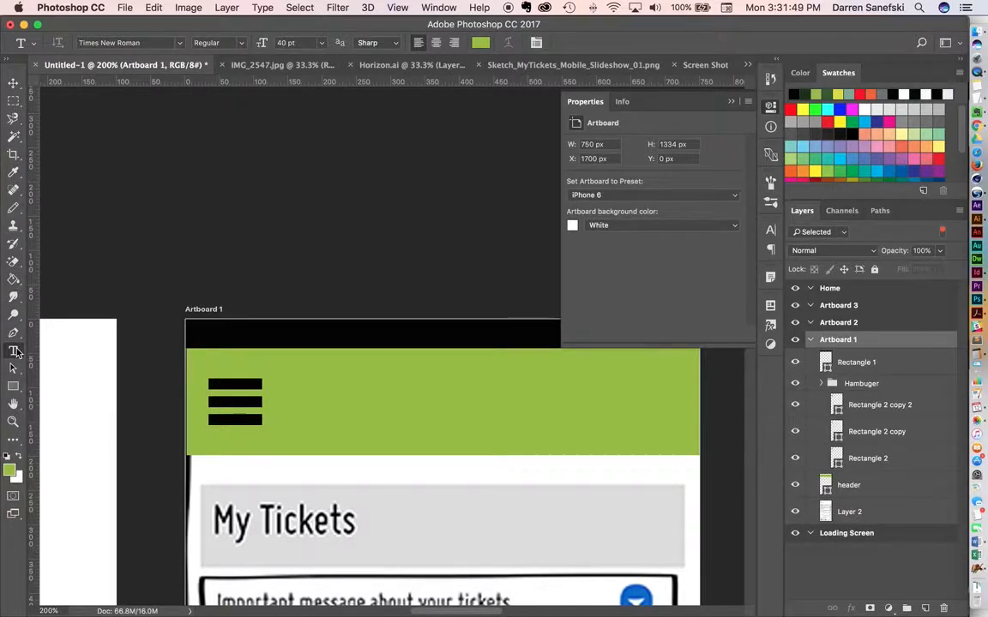
Add a text layer with a first name beside the hamburger icon in the green header and color it black (000000).
left_click(318, 391)
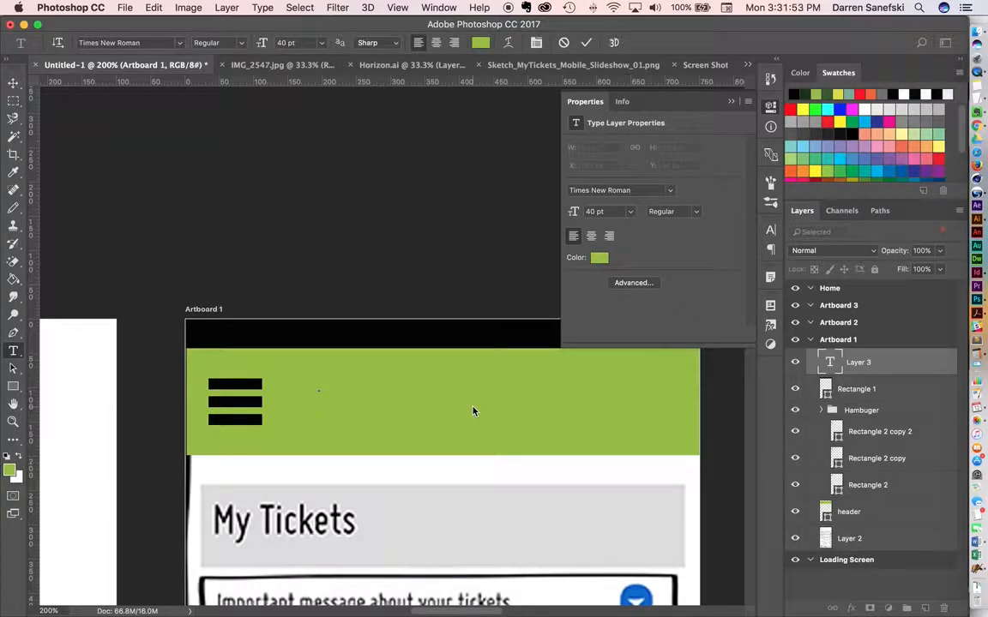
type("Title")
key("super+a")
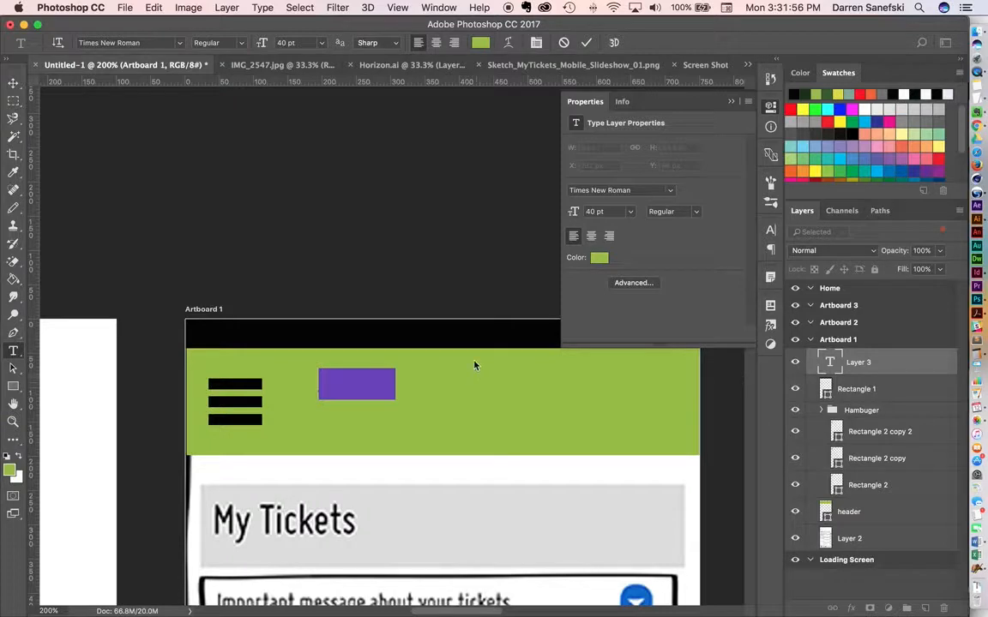
left_click(598, 257)
left_click_drag(304, 397, 212, 498)
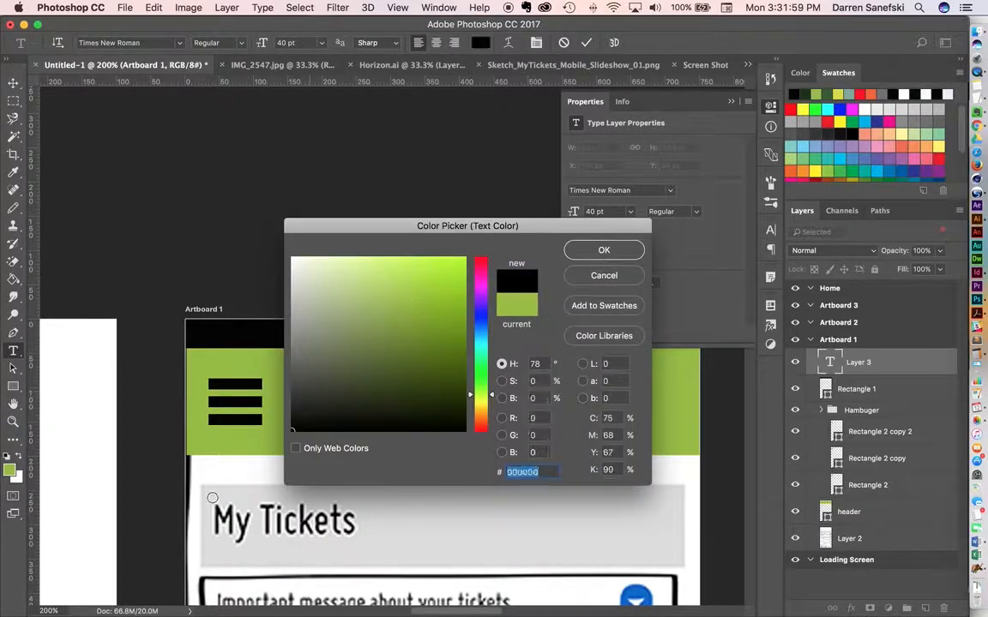
left_click(604, 250)
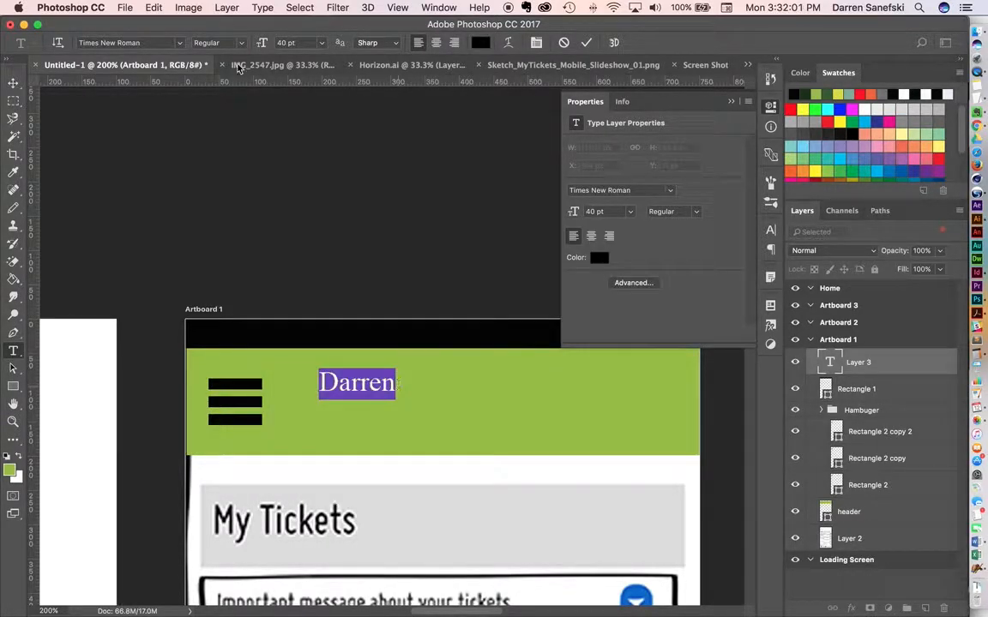
Set the header text's font to Univers LT Std in the 85 Extra Black style.
left_click(180, 44)
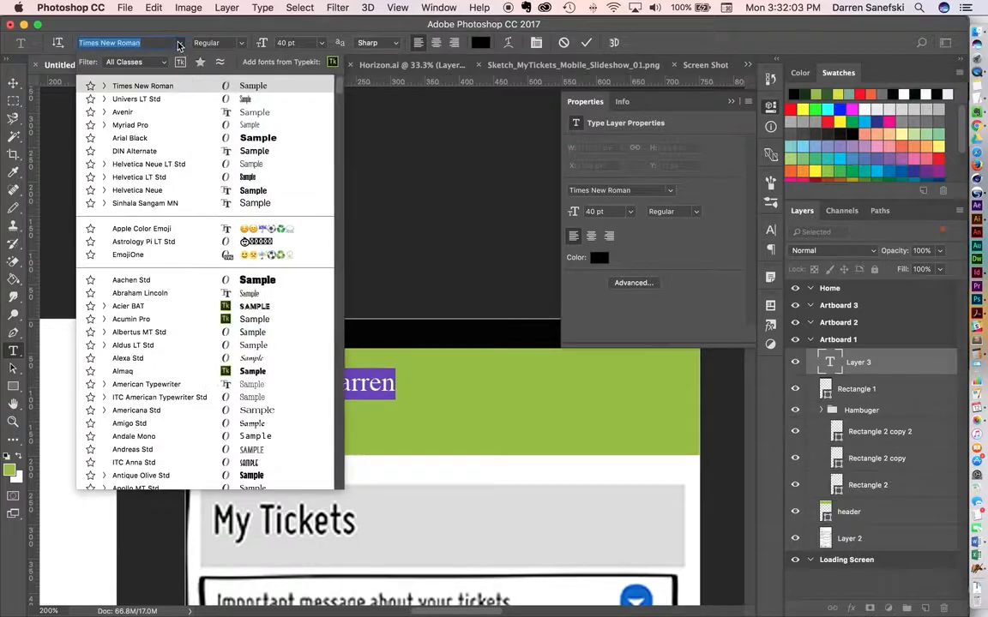
left_click(168, 100)
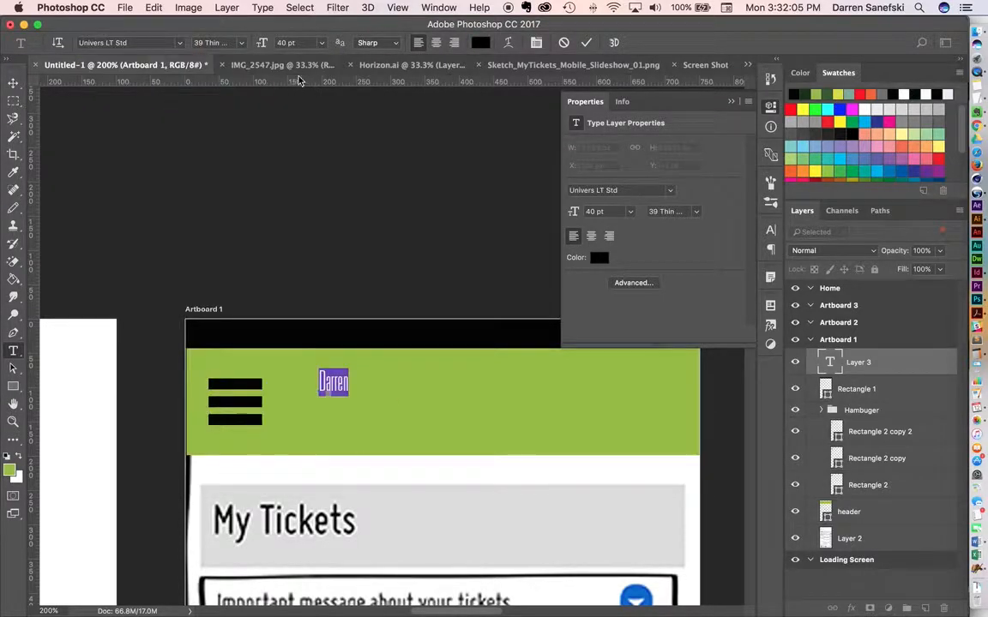
left_click(239, 43)
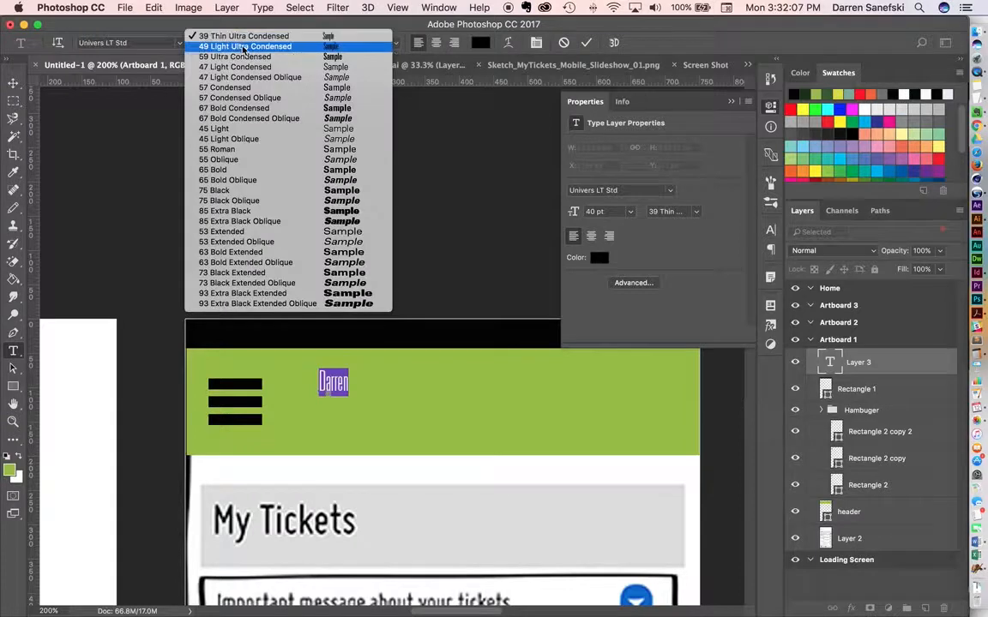
left_click(312, 212)
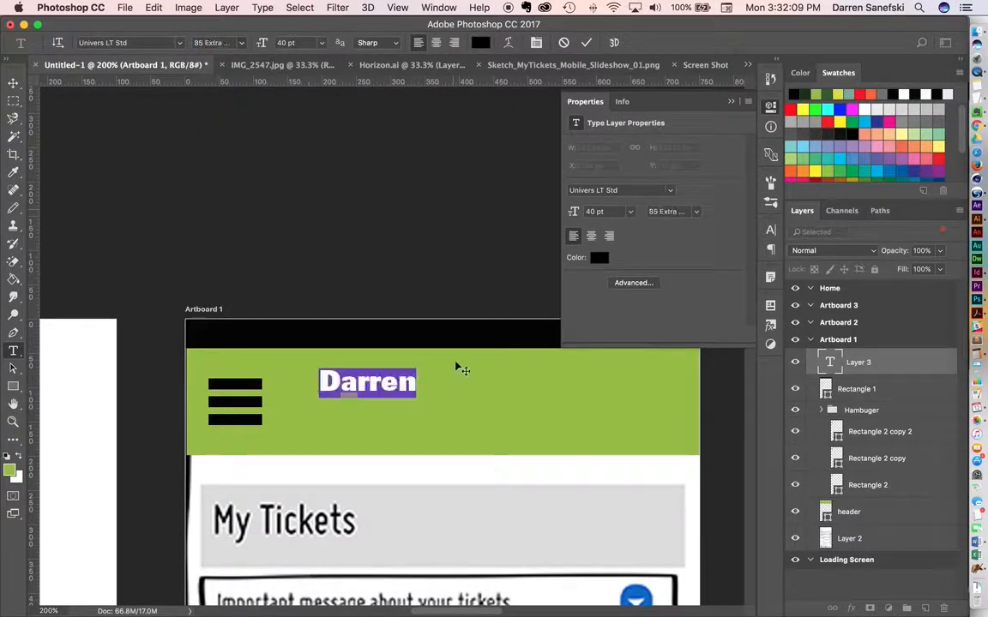
Append "Find" directly after the name in the header text and commit the text layer.
left_click(415, 381)
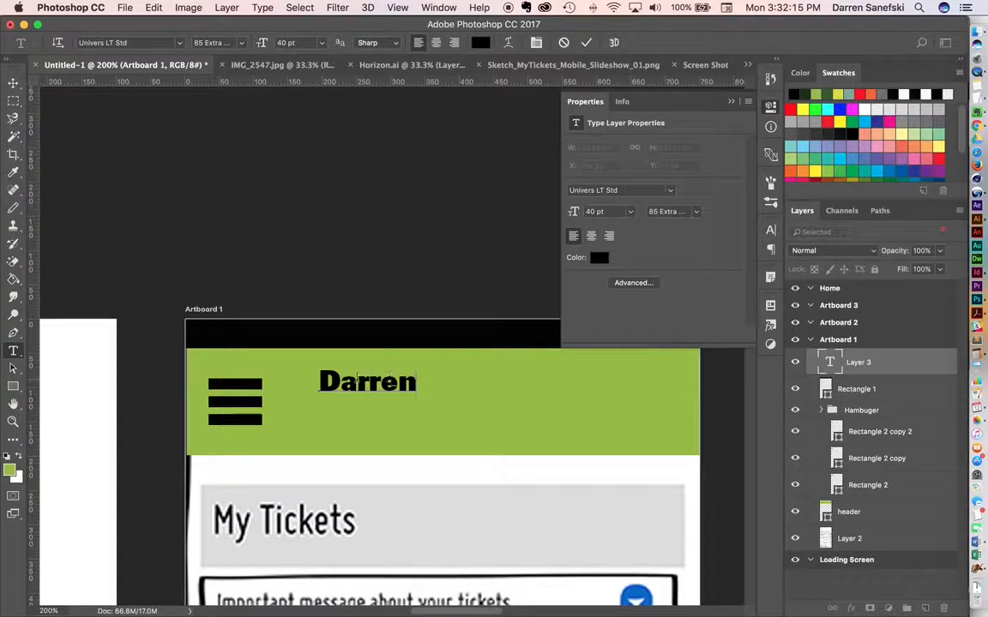
type("Find")
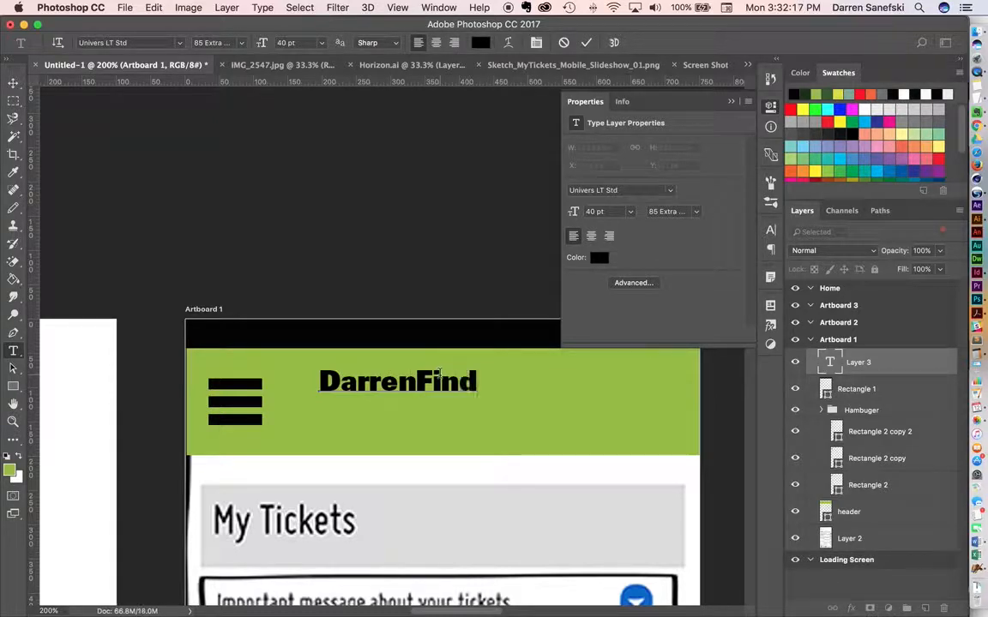
left_click(13, 82)
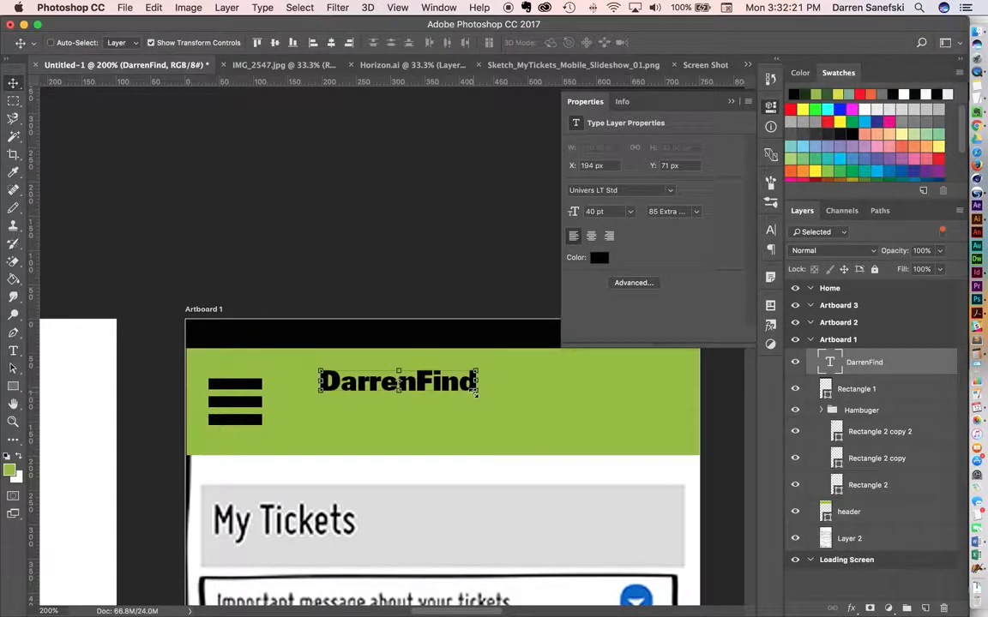
Scale the header title to about 219% and position it beside the hamburger icon at about X 164 px, Y 72 px.
left_click_drag(478, 392, 592, 421)
key("super+z")
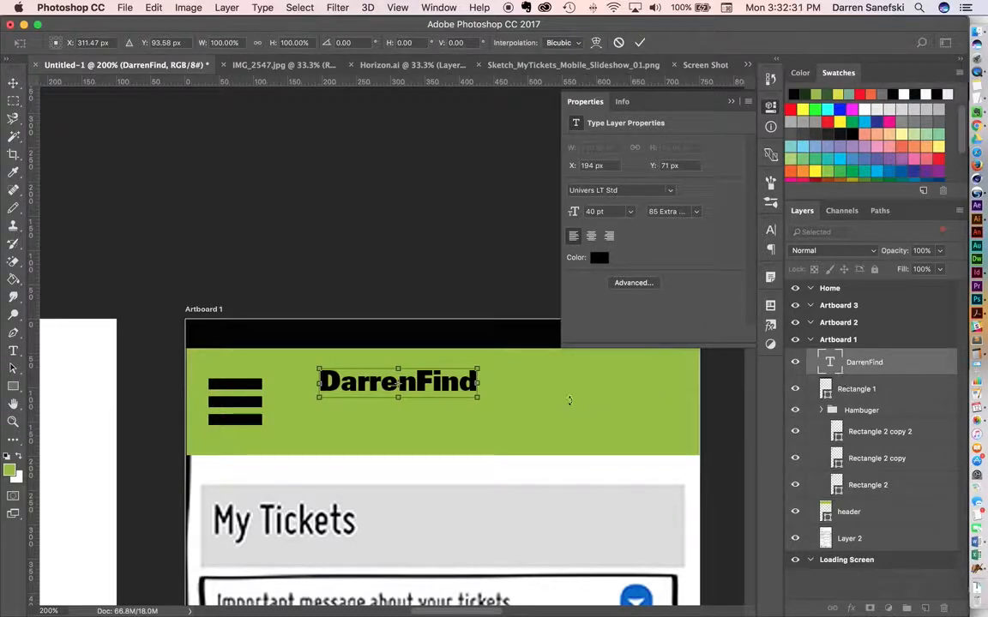
left_click_drag(478, 398, 640, 434)
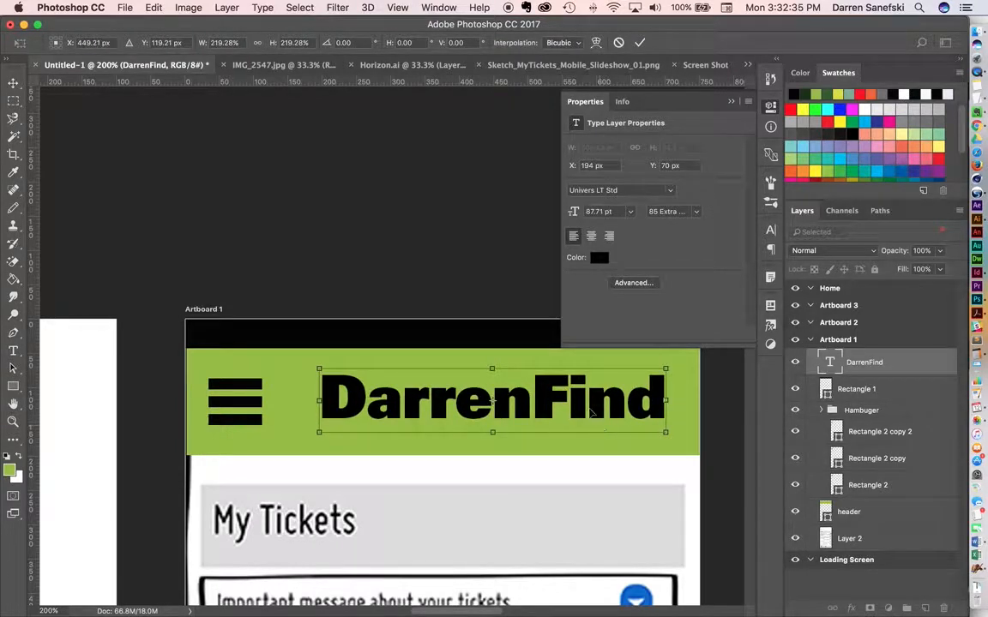
mouse_move(593, 411)
left_mouse_down()
mouse_move(570, 412)
mouse_move(582, 418)
left_mouse_up()
left_click(528, 441, "super")
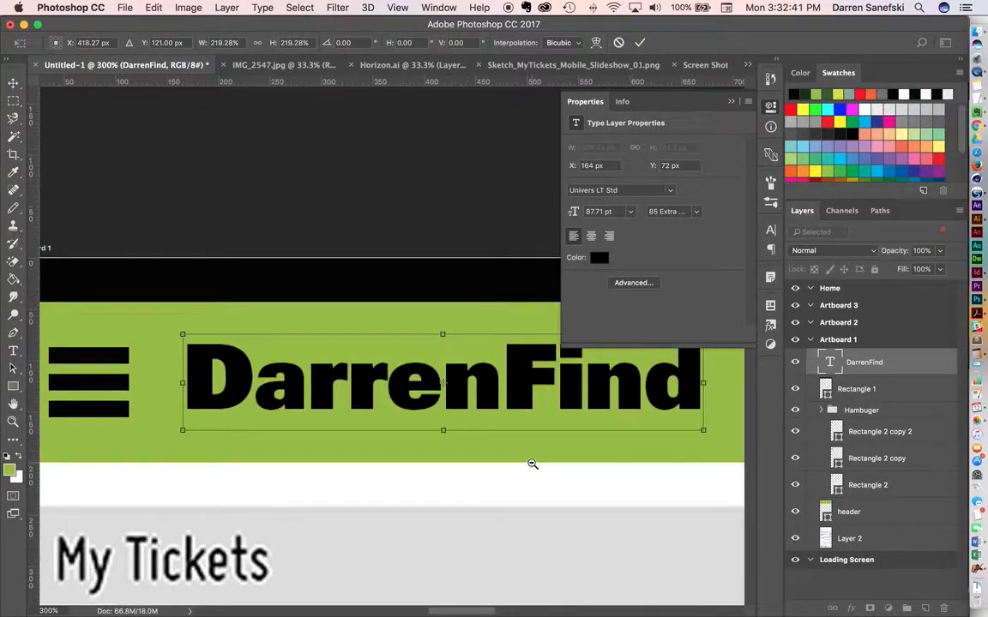
left_click(530, 463, "alt+super")
left_click(529, 464, "alt+super")
left_click(529, 464, "alt+super")
left_click_drag(529, 463, 295, 235)
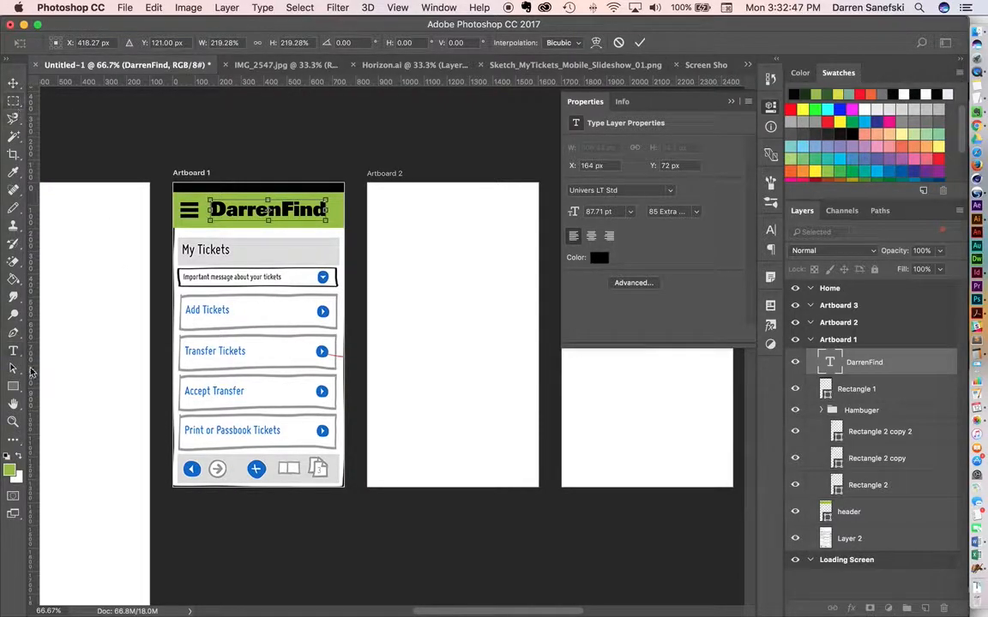
left_click(19, 389)
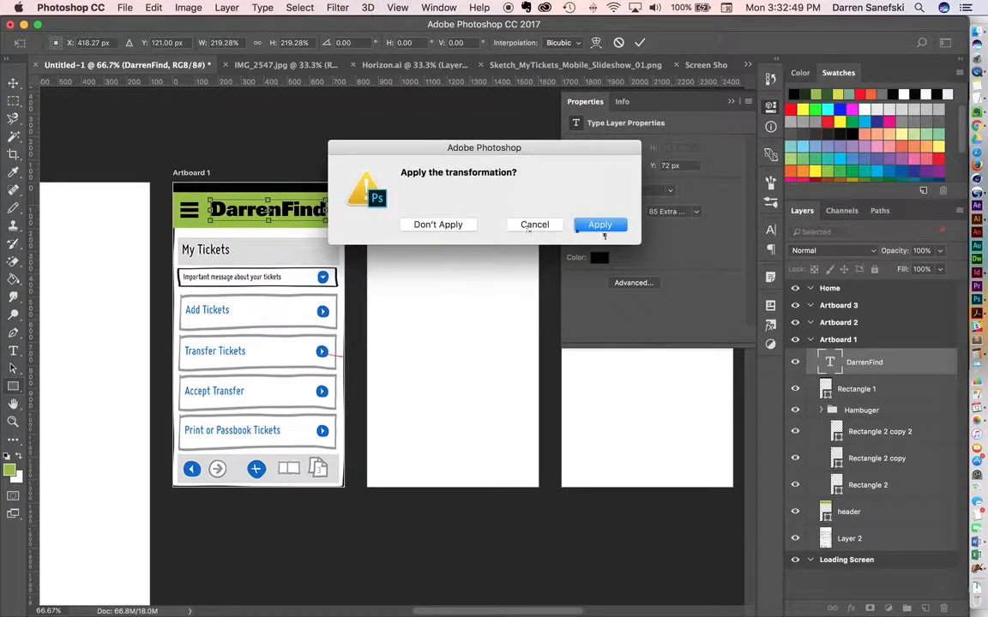
left_click(603, 230)
Draw a rectangle about 702 by 121 px over the sketch's My Tickets bar and fill it with light grey.
left_click_drag(158, 219, 340, 265)
left_click(576, 187)
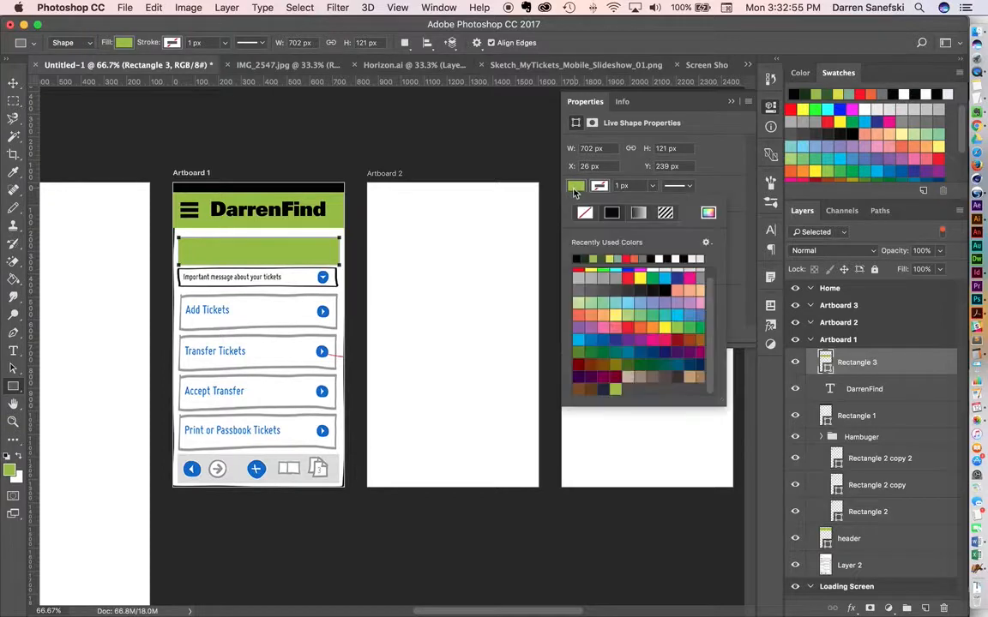
left_click(580, 276)
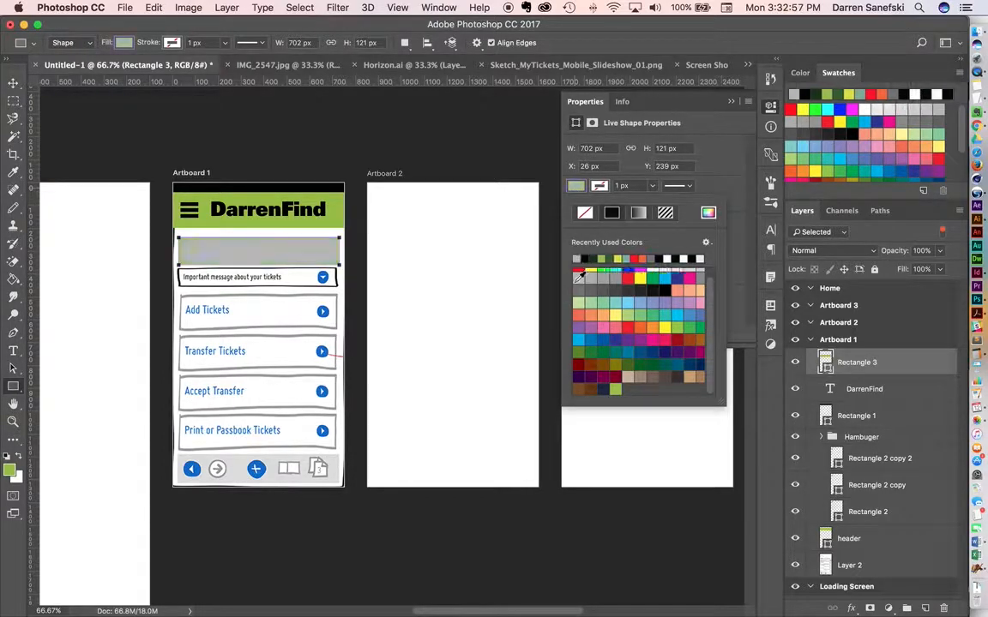
left_click(13, 100)
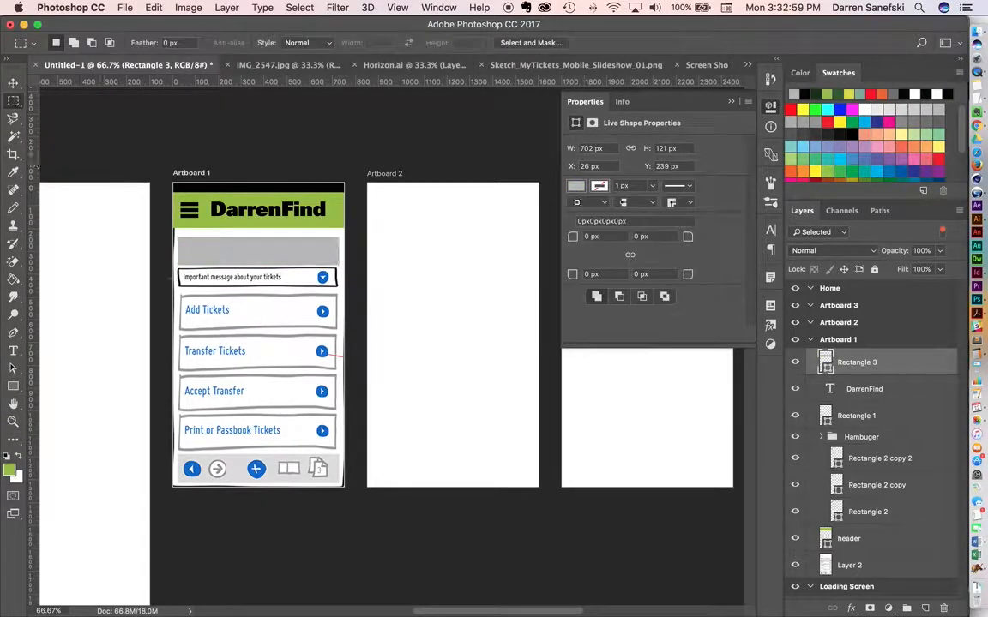
left_click(13, 387)
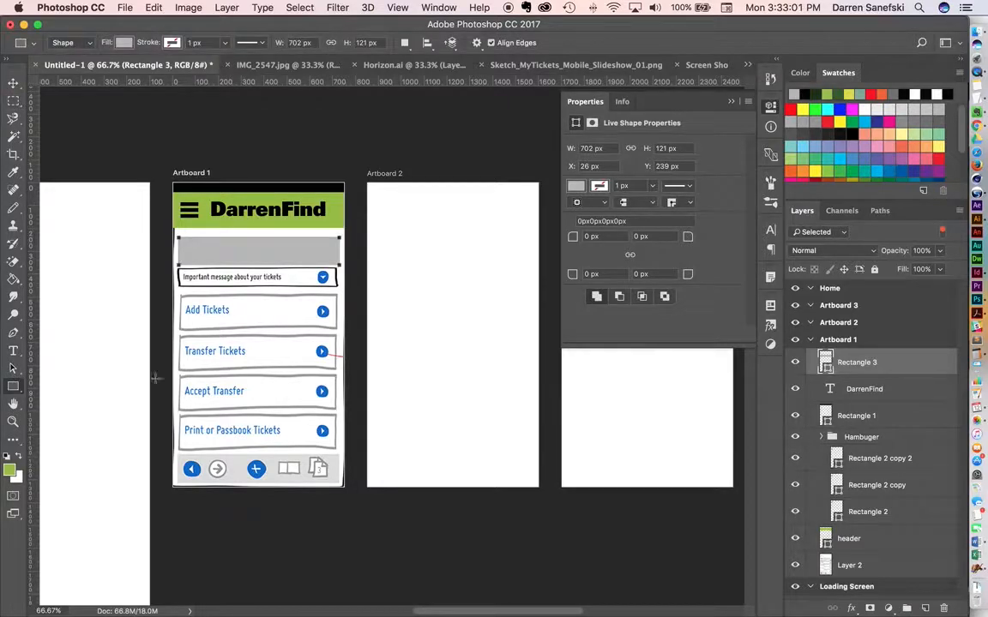
Duplicate the grey rectangle over the important message row and reduce the copy's height to about 88 px.
left_click(11, 83)
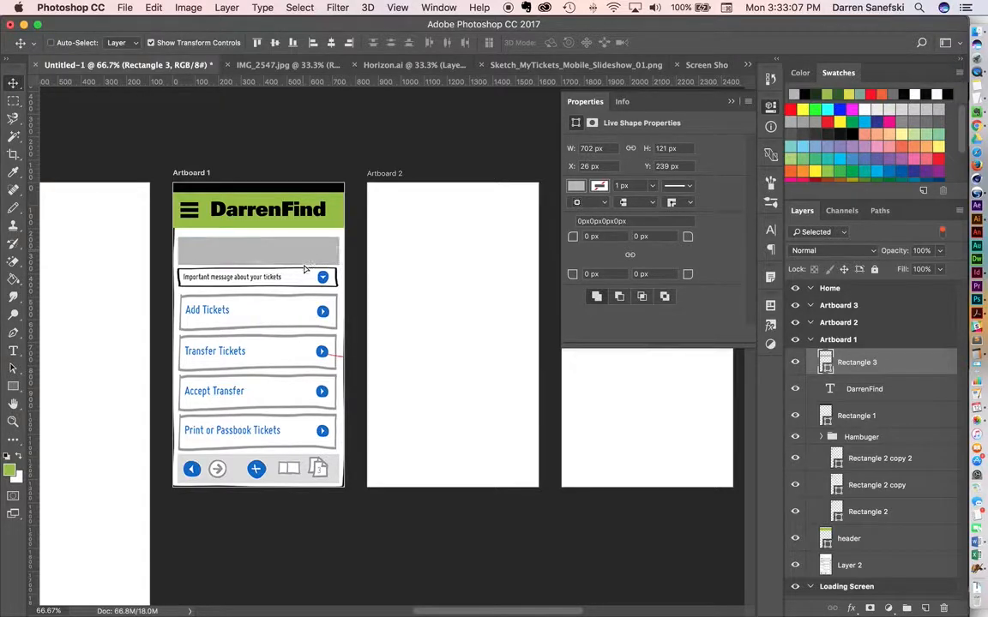
left_click_drag(304, 255, 258, 270)
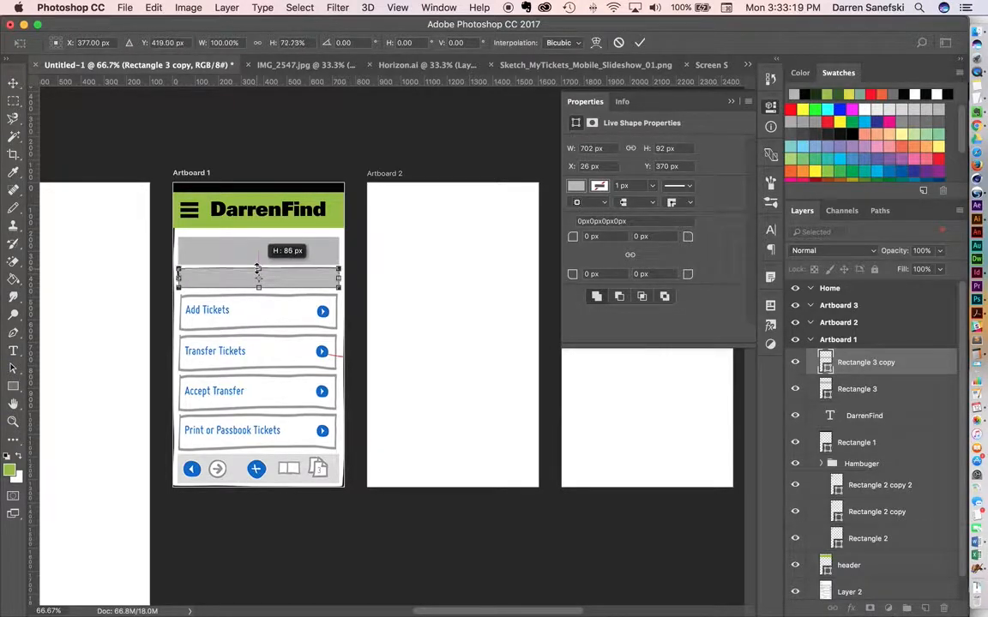
left_click(13, 82)
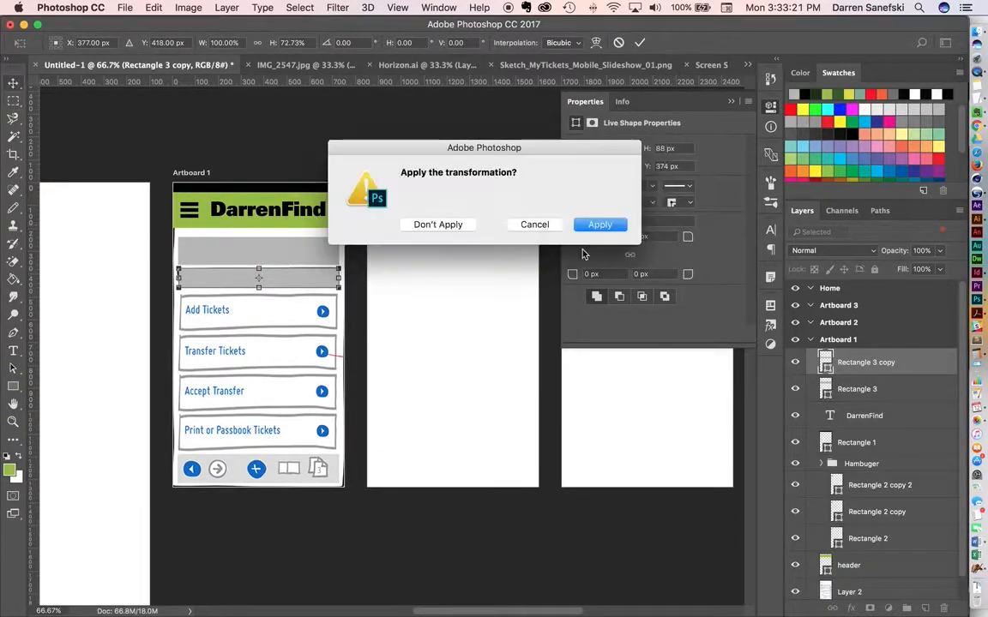
left_click(600, 225)
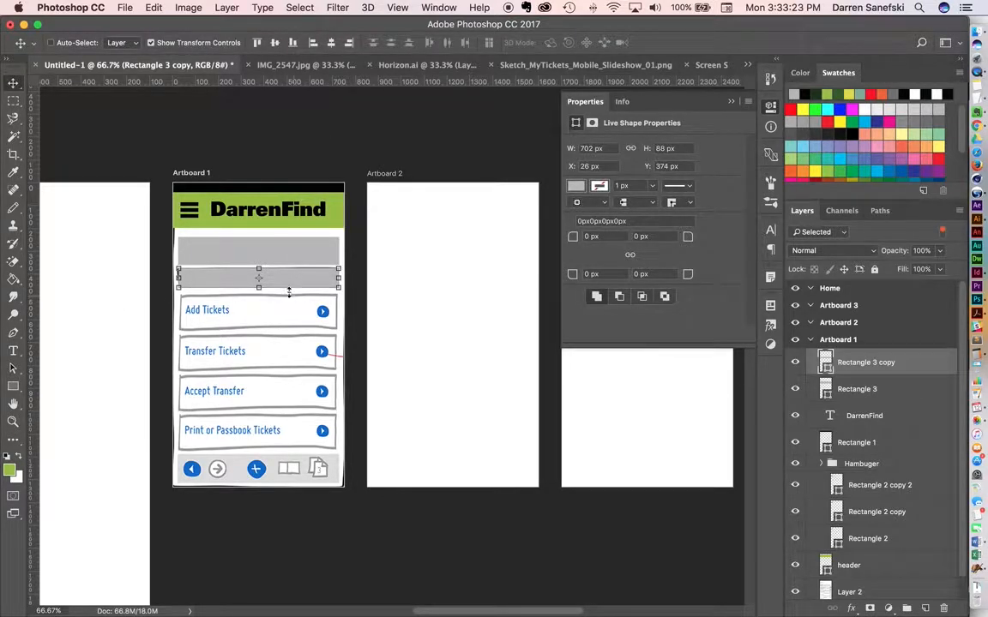
Duplicate the lower grey bar over the Add Tickets row at Y 488 px and stretch the copy to 142 px high.
left_click_drag(292, 245, 280, 315)
key("Up")
key("Up")
key("Up")
key("Up")
key("Up")
key("Up")
key("Up")
key("Up")
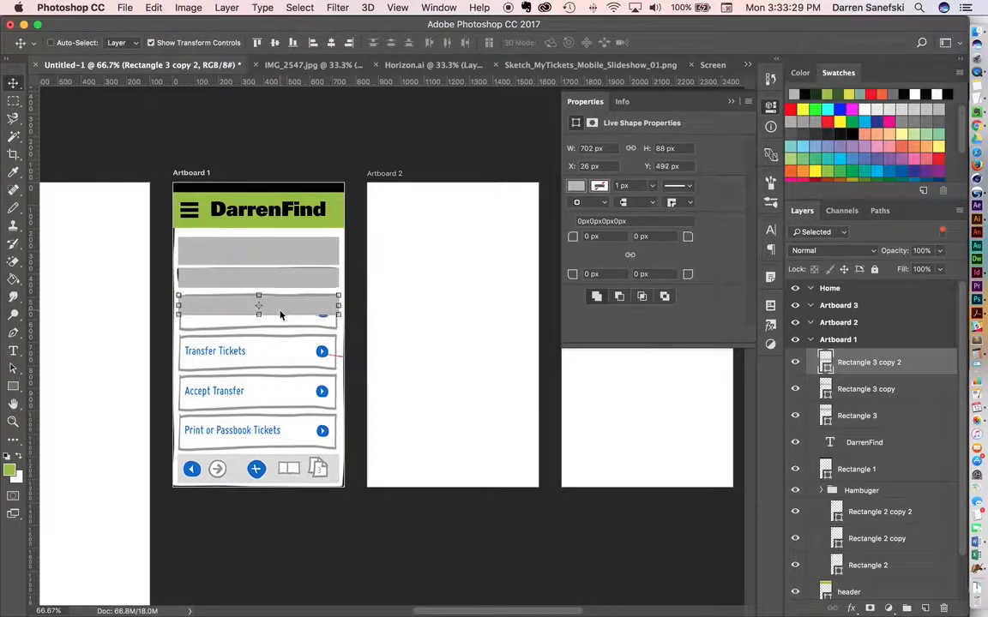
key("Up")
key("Up")
key("Up")
key("Up")
left_click_drag(258, 313, 258, 326)
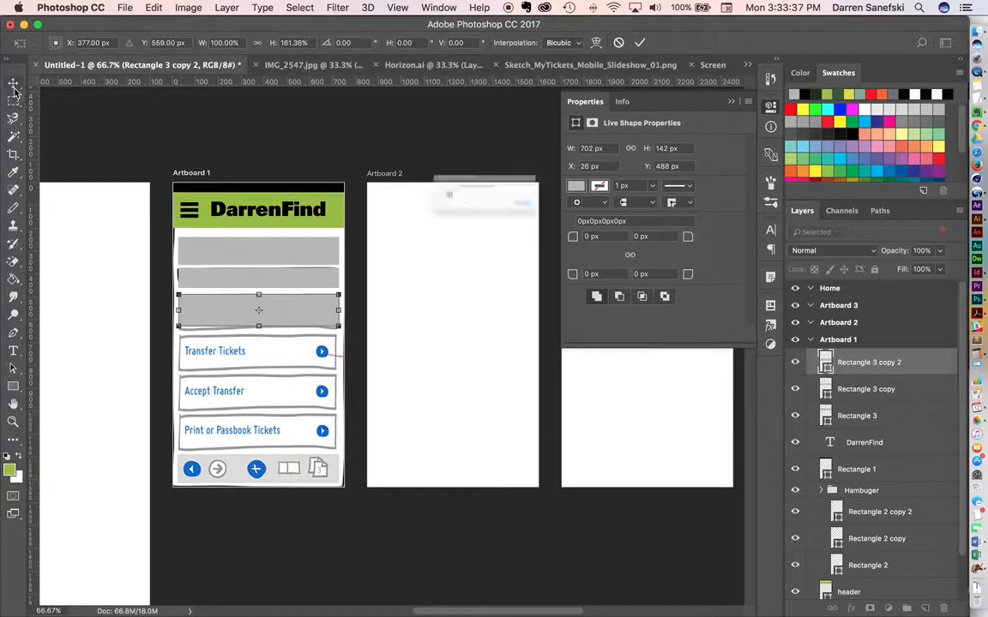
left_click(599, 223)
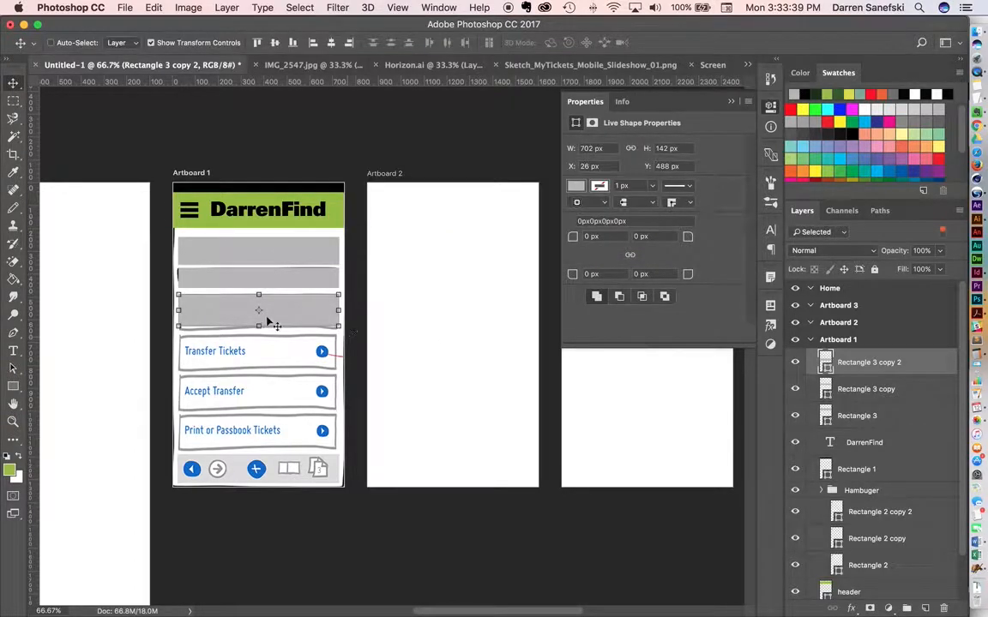
Duplicate the 142 px bar over the Transfer Tickets, Accept Transfer and Print or Passbook Tickets rows.
left_click_drag(283, 328, 288, 444)
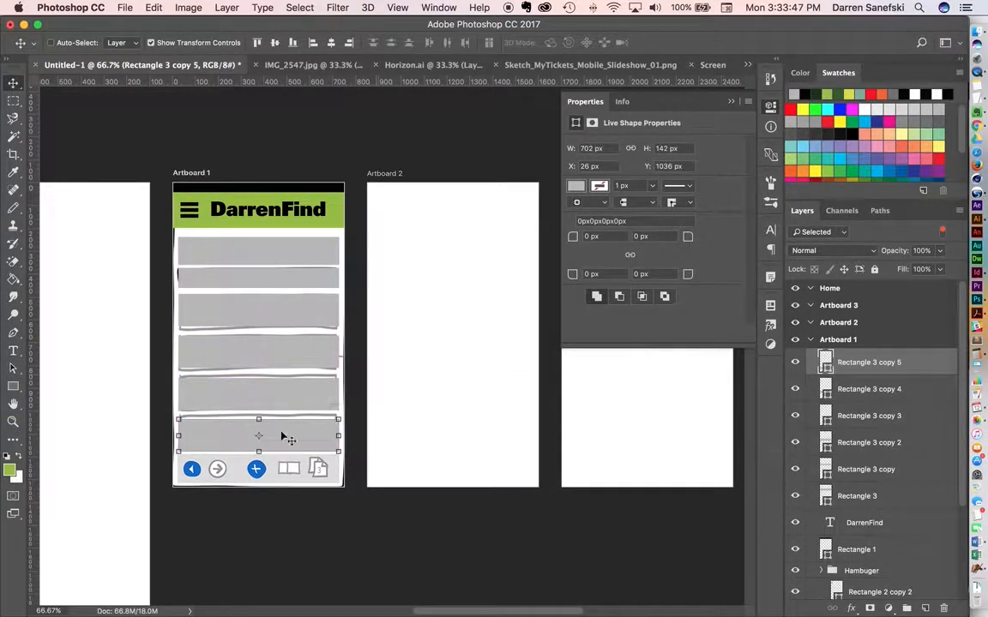
Draw a circle about 76 px in diameter over the sketch's blue back-arrow icon in the bottom bar.
scroll(300, 424, "up", 3)
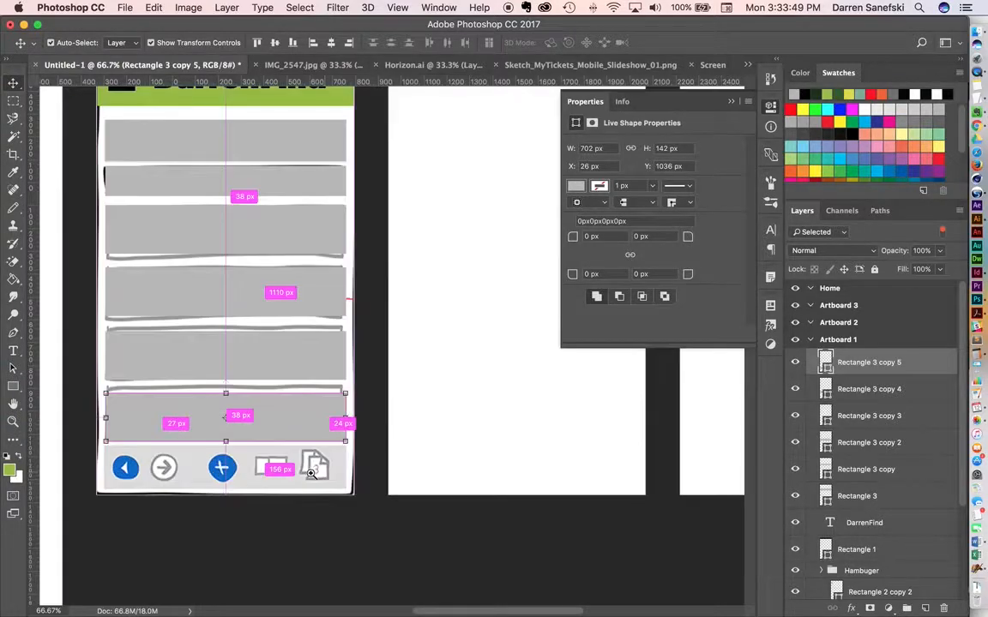
scroll(300, 420, "left", 4)
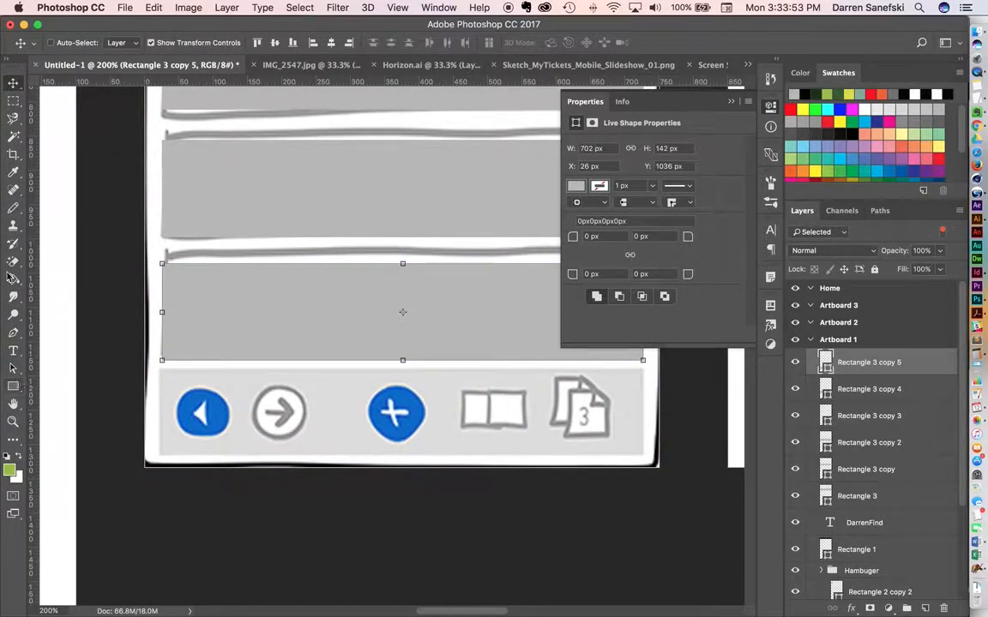
left_click(12, 386)
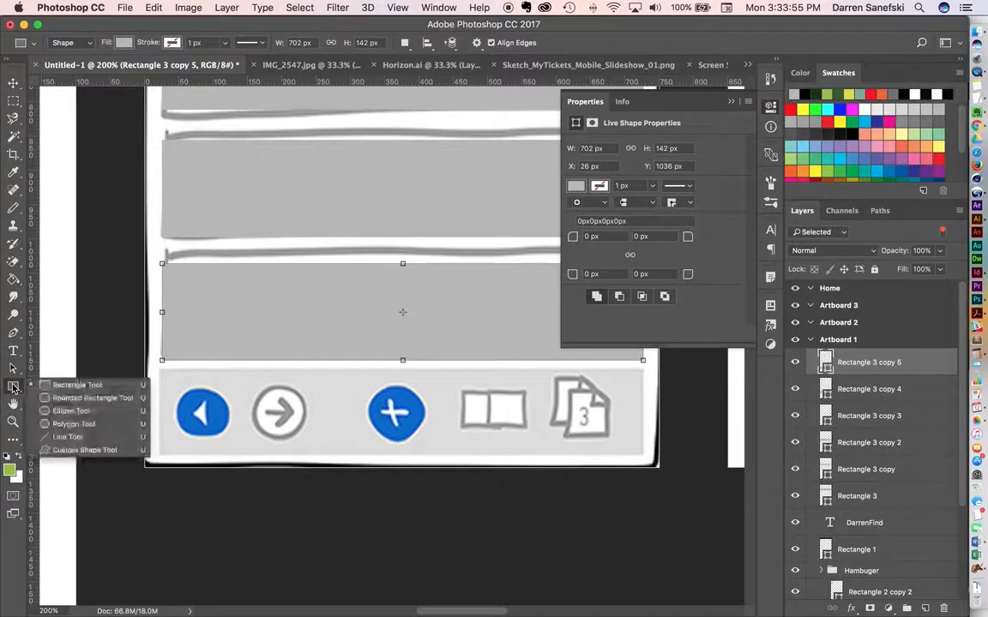
left_click(63, 412)
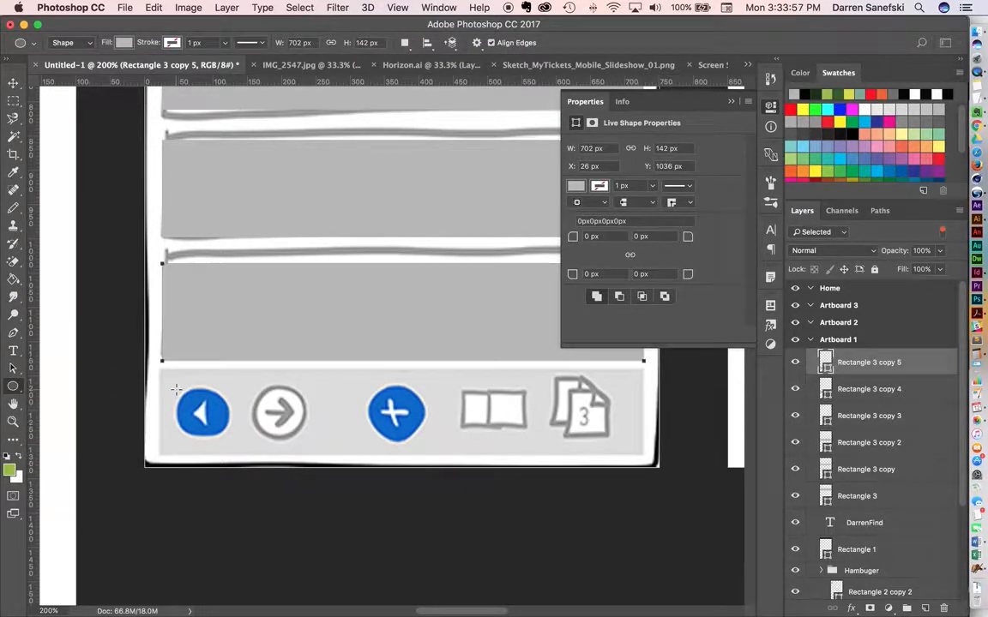
left_click_drag(175, 386, 230, 440)
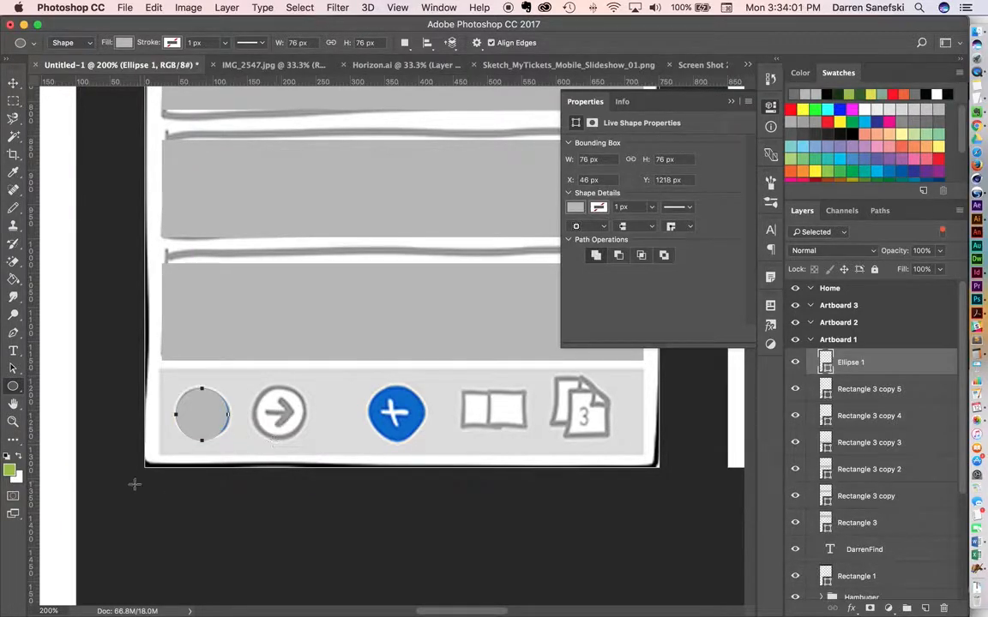
Sample the blue of the sketch's plus icon (0066cc) and save it as the color swatch "Swatch 1".
left_click(576, 209)
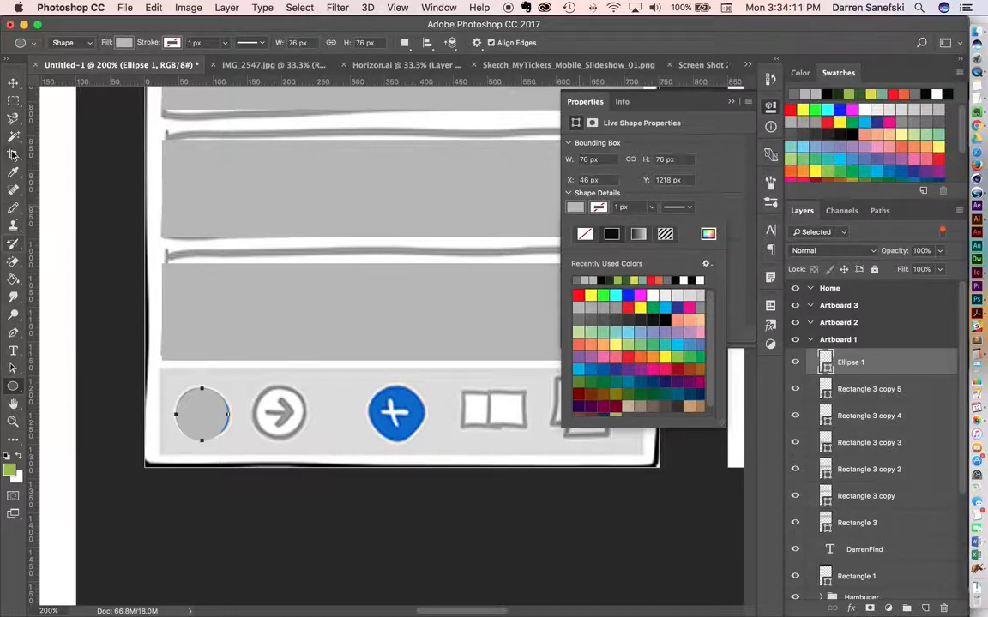
left_click(13, 171)
left_click(401, 395)
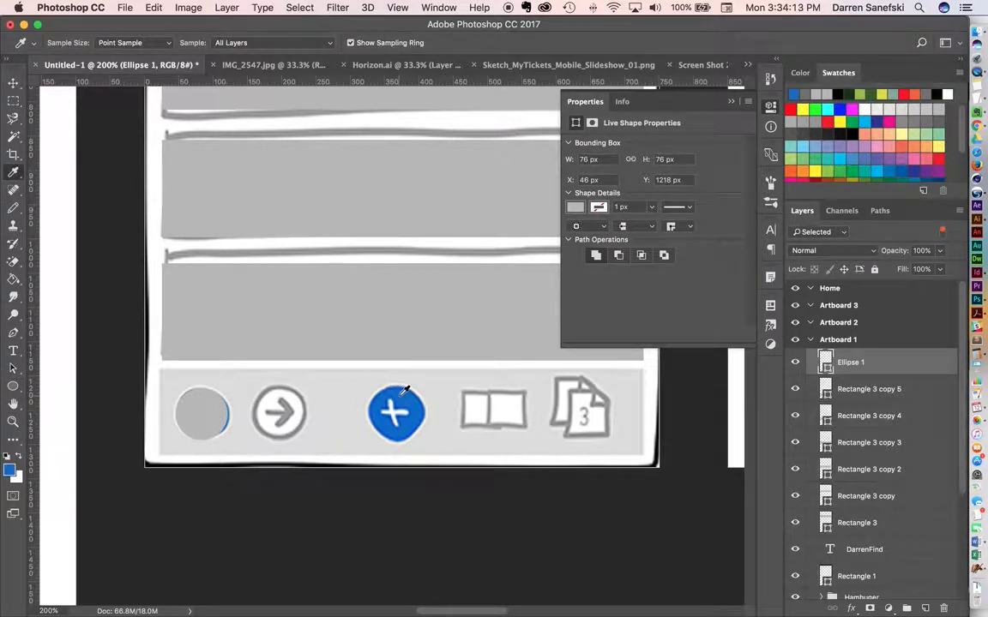
left_click(10, 469)
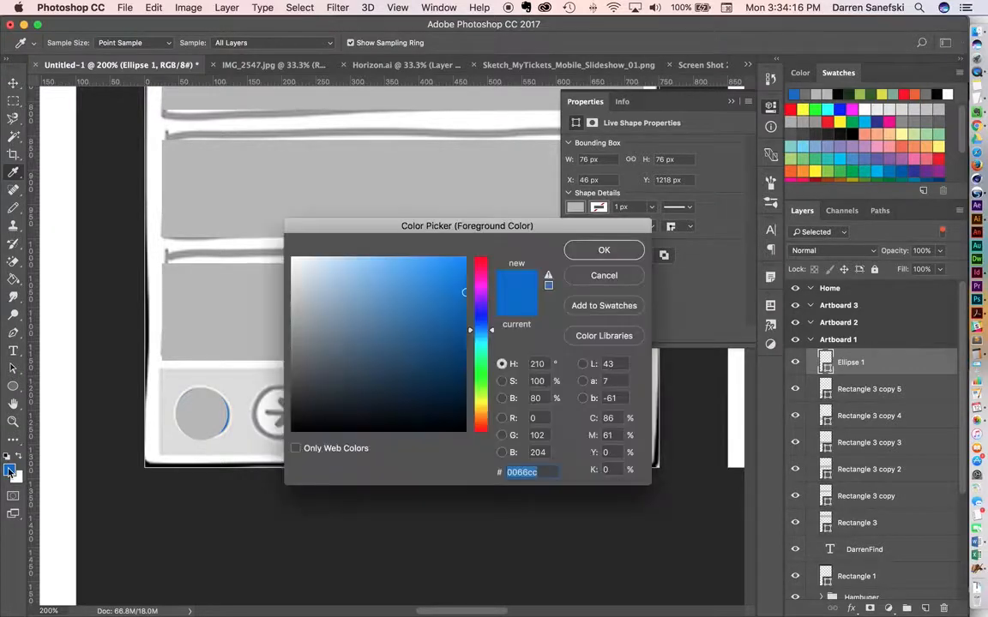
left_click(611, 310)
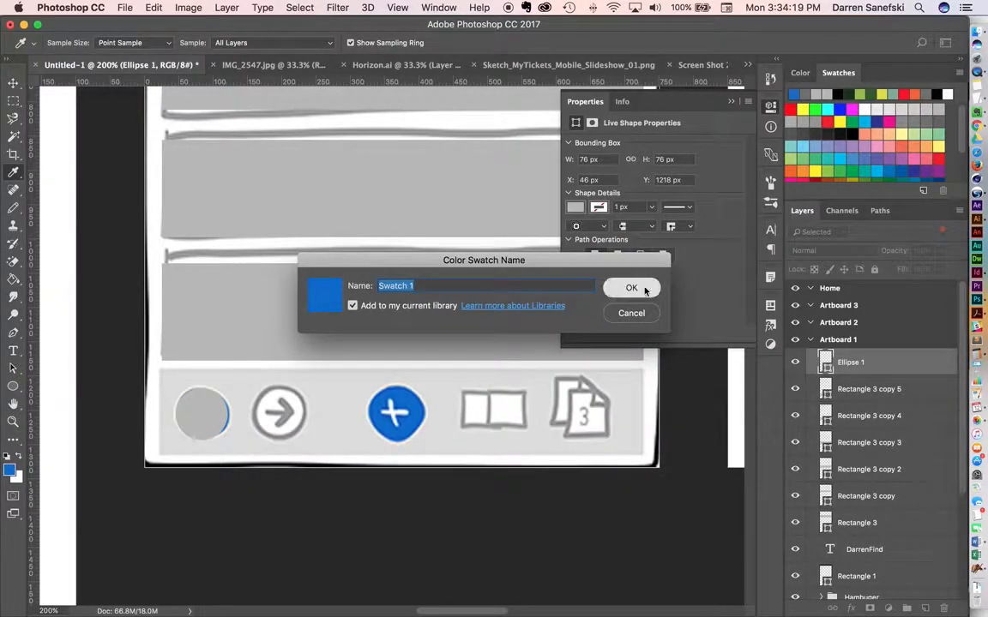
left_click(630, 288)
left_click(605, 250)
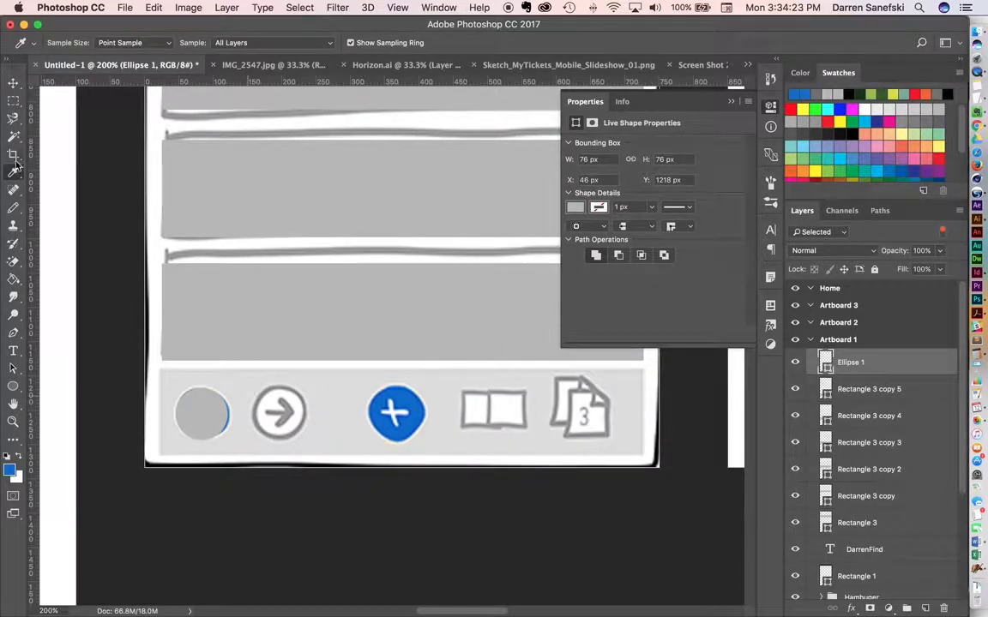
Fill the circle over the back-arrow icon with the saved blue swatch.
double_click(827, 364)
left_click(600, 276)
left_click(14, 80)
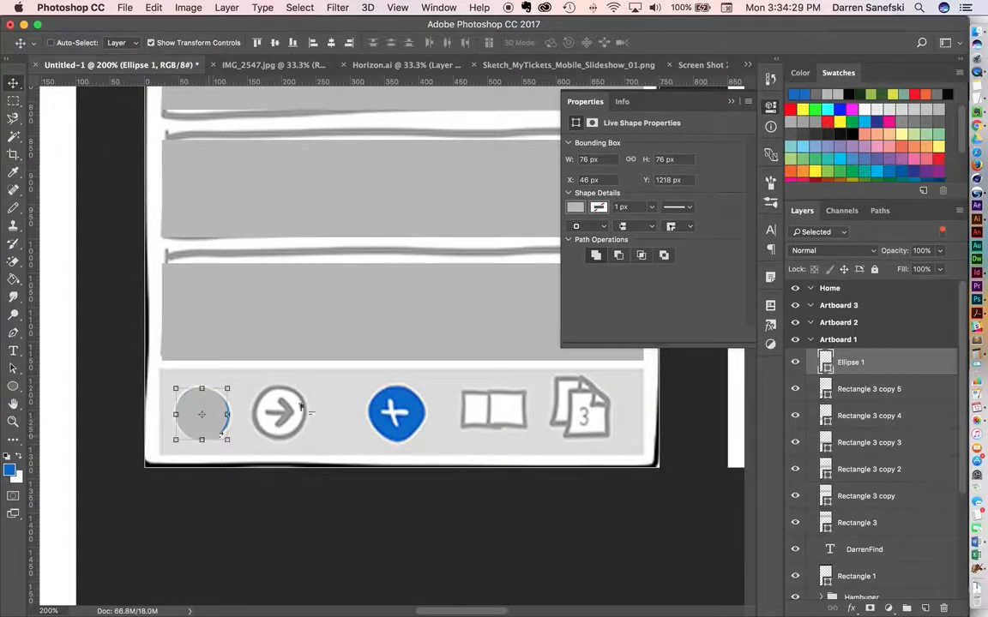
left_click(575, 206)
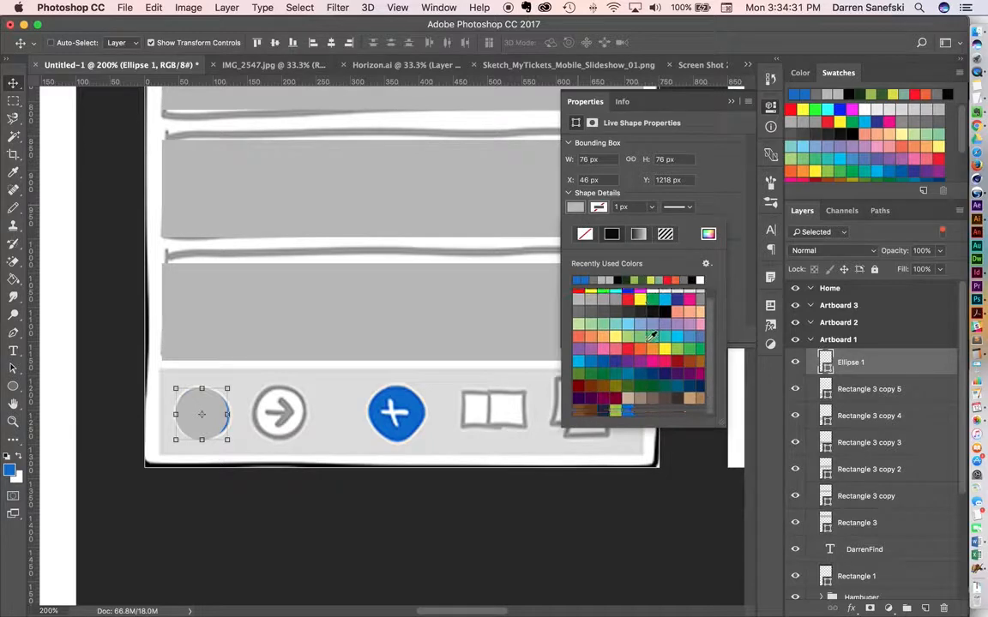
left_click(615, 410)
left_click(627, 410)
left_click(11, 82)
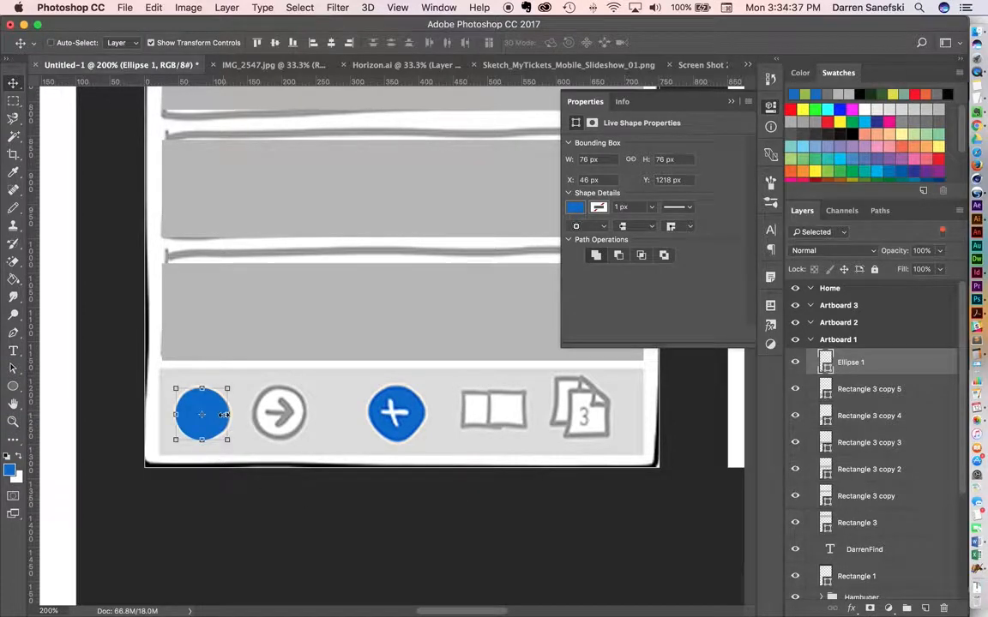
Duplicate the blue circle over the forward-arrow icon and fill the copy with white.
left_click_drag(217, 432, 302, 433)
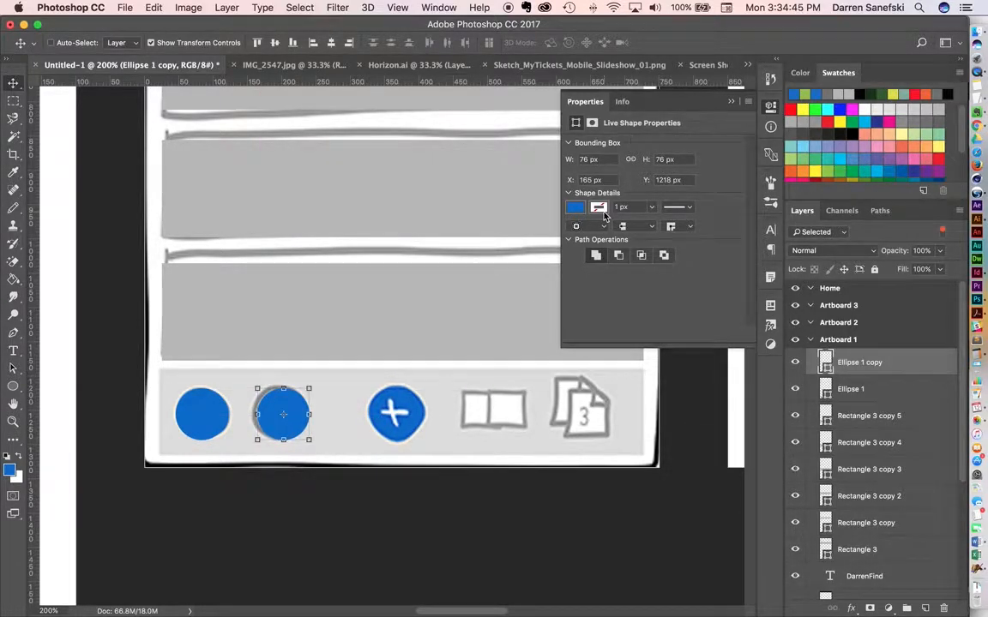
left_click(577, 208)
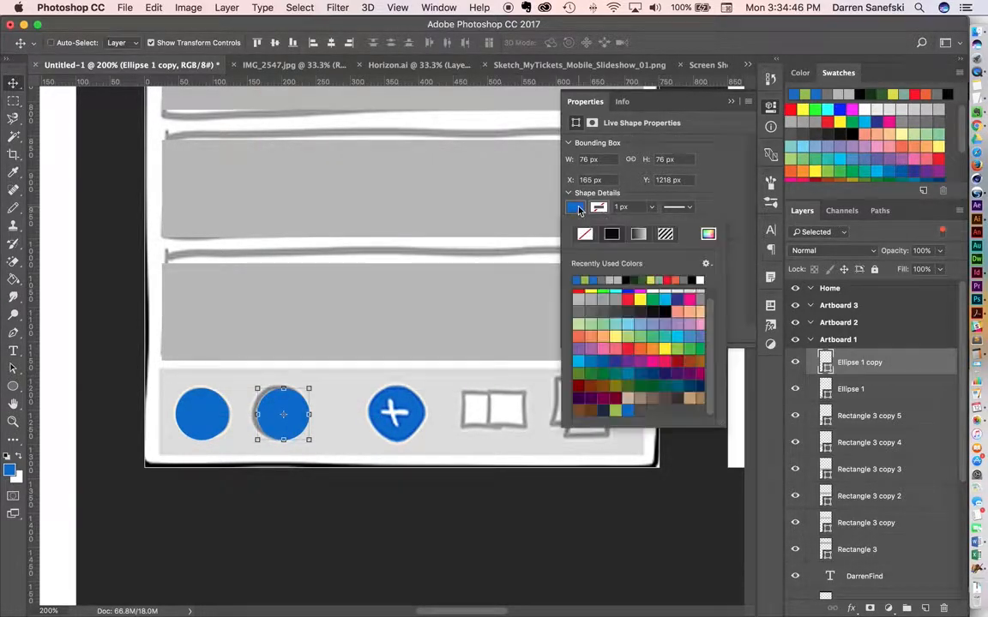
scroll(610, 283, "up", 1)
left_click(653, 295)
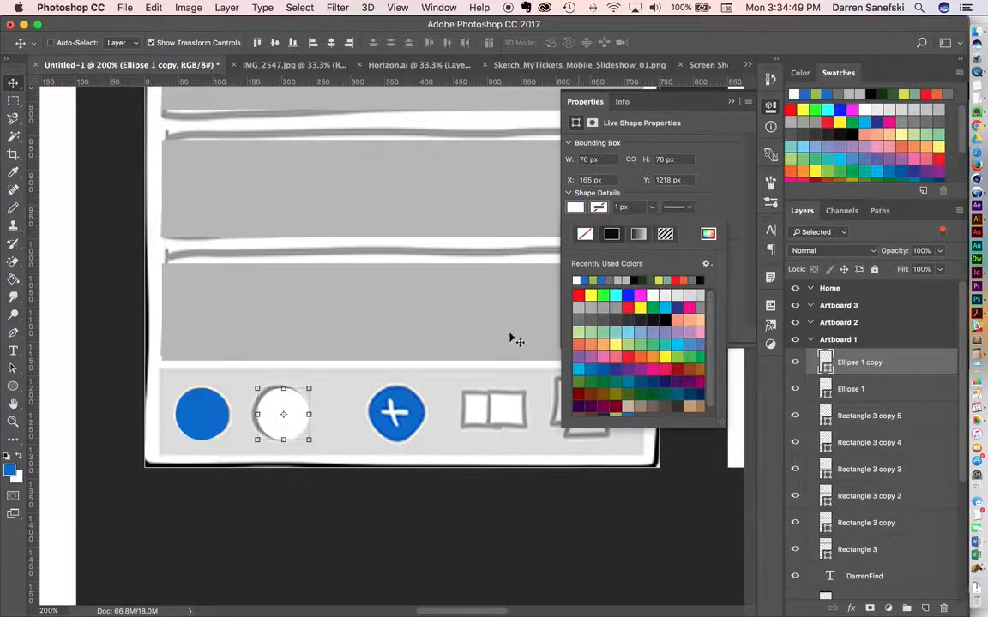
Give the white circle a solid black stroke about 4.43 px wide.
left_click(614, 236)
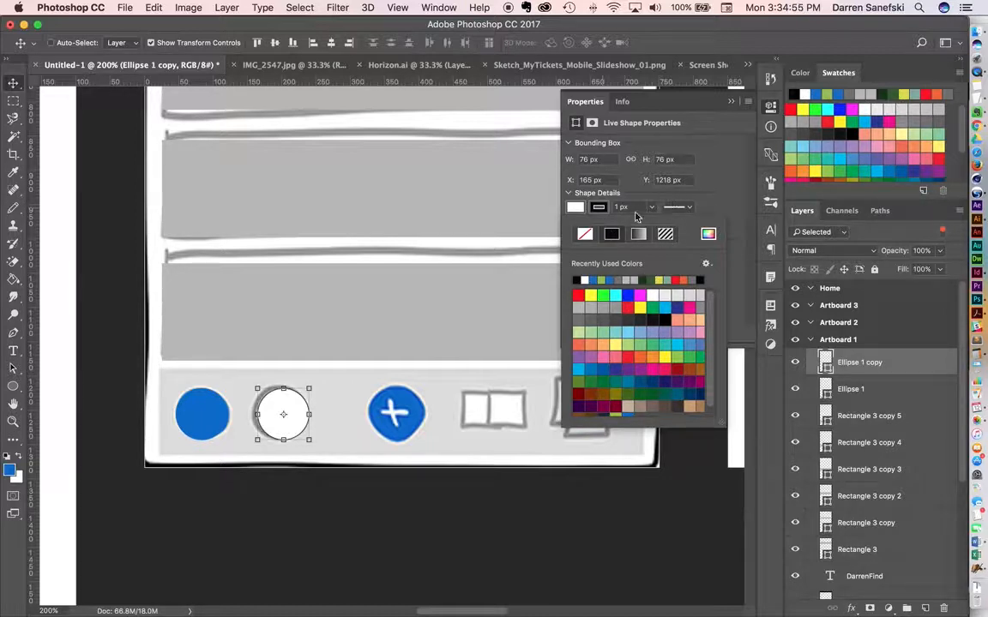
left_click(576, 207)
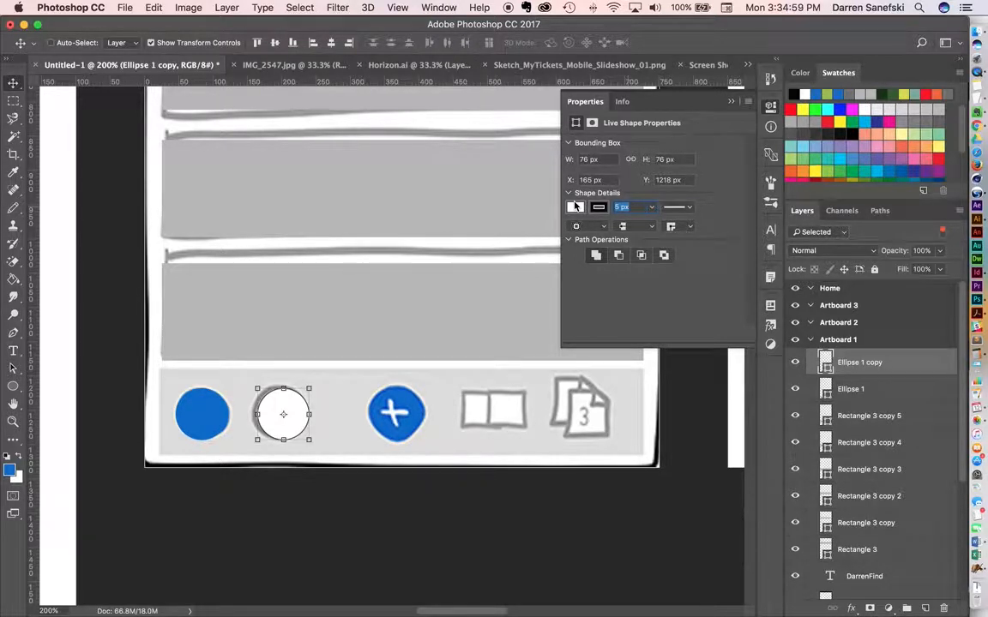
key("Up")
key("Up")
key("Up")
key("Up")
key("Up")
key("Up")
key("Up")
key("Up")
left_click(576, 225)
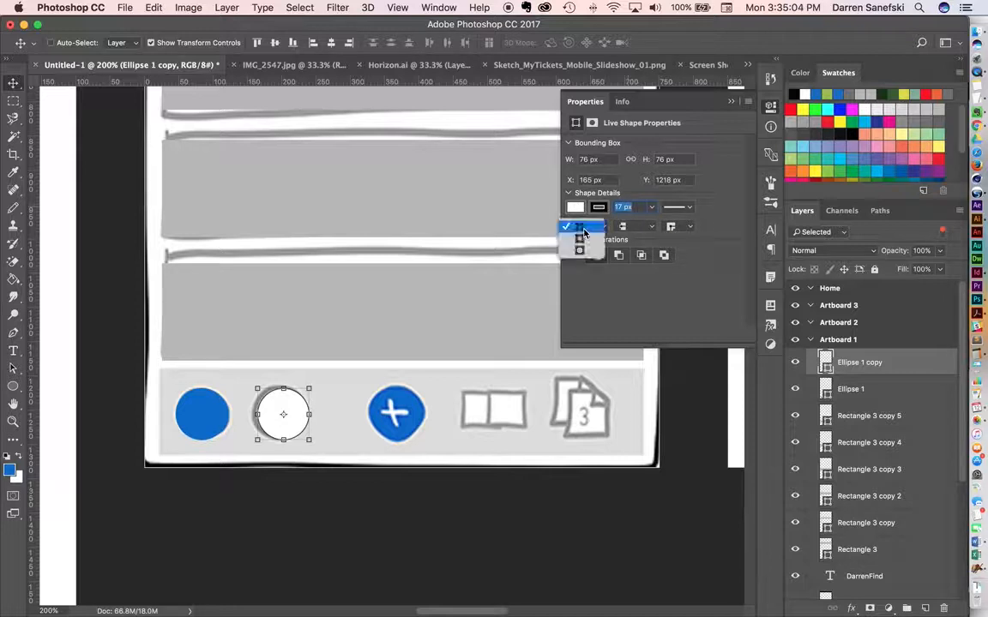
left_click(637, 207)
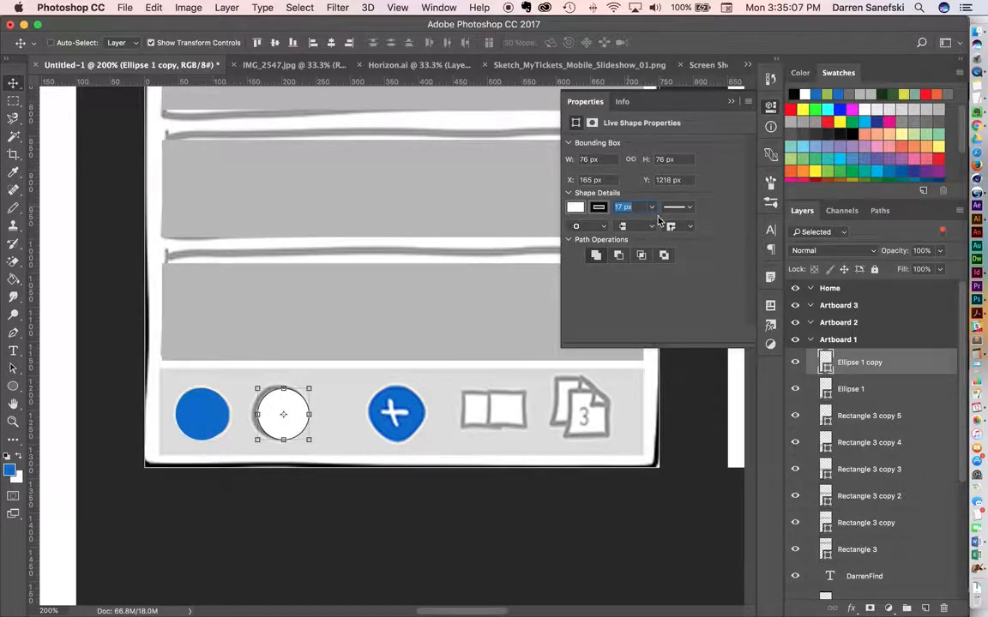
left_click(653, 209)
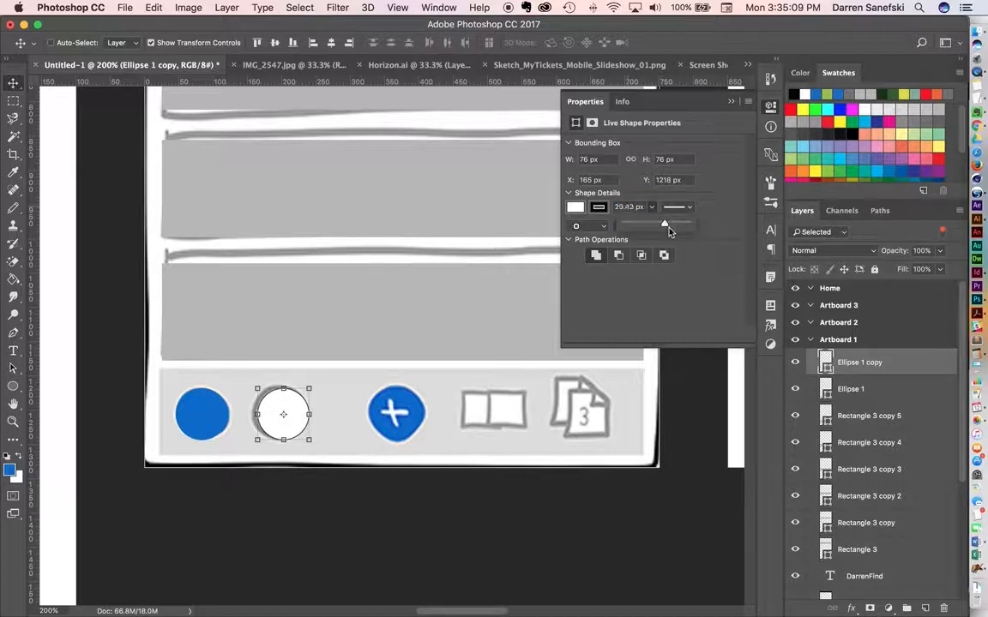
mouse_move(686, 234)
left_mouse_down()
mouse_move(728, 234)
mouse_move(657, 230)
left_mouse_up()
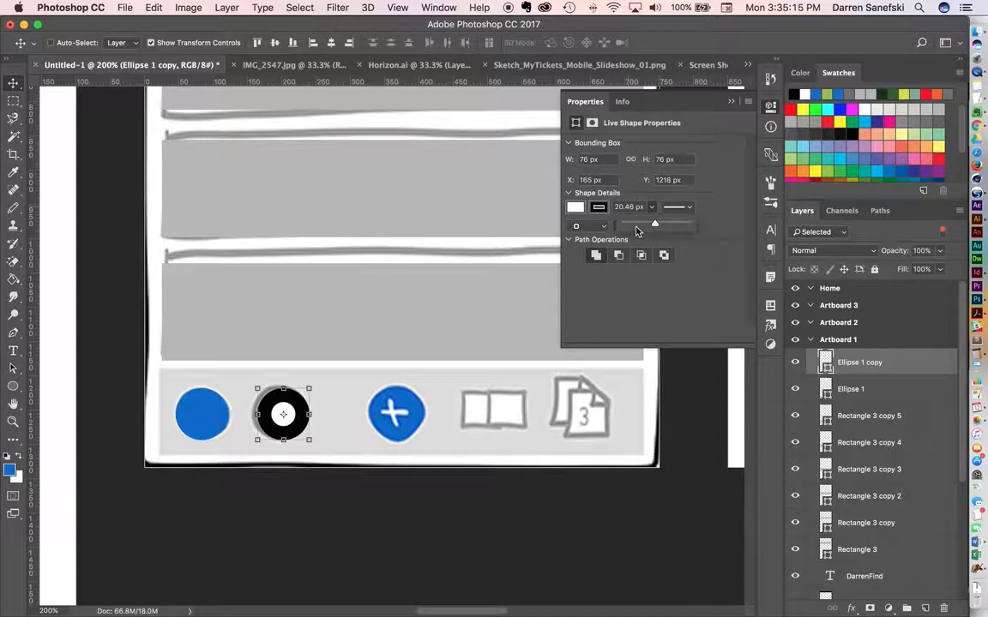
left_click_drag(636, 230, 635, 228)
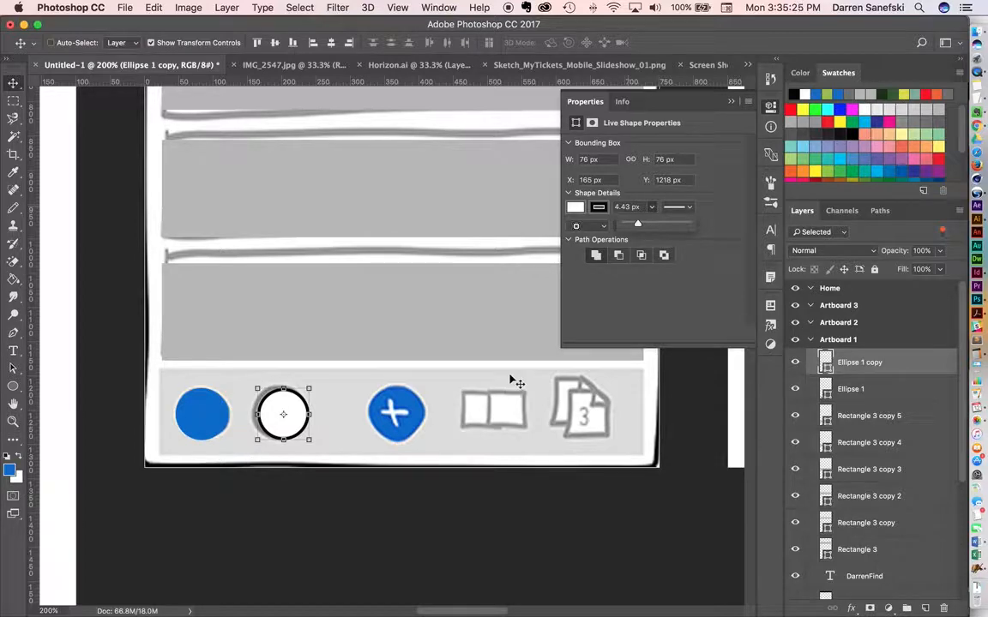
Hide the wireframe sketch layer, Layer 2, on Artboard 1.
left_click(434, 289, "alt+super")
left_click(450, 265, "alt+super")
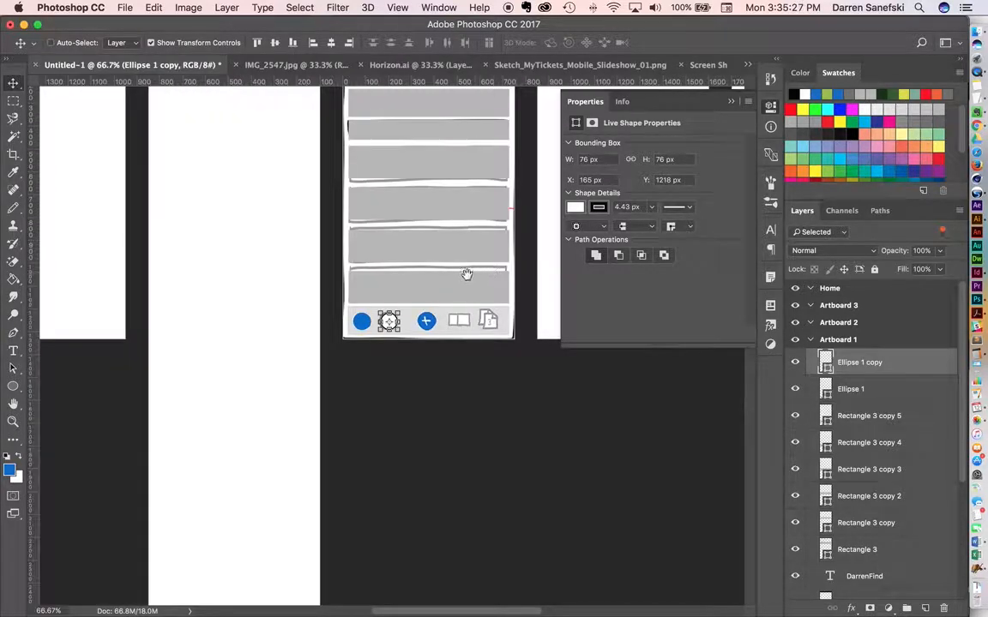
left_click_drag(466, 273, 397, 419)
scroll(920, 583, "down", 2)
scroll(920, 583, "down", 4)
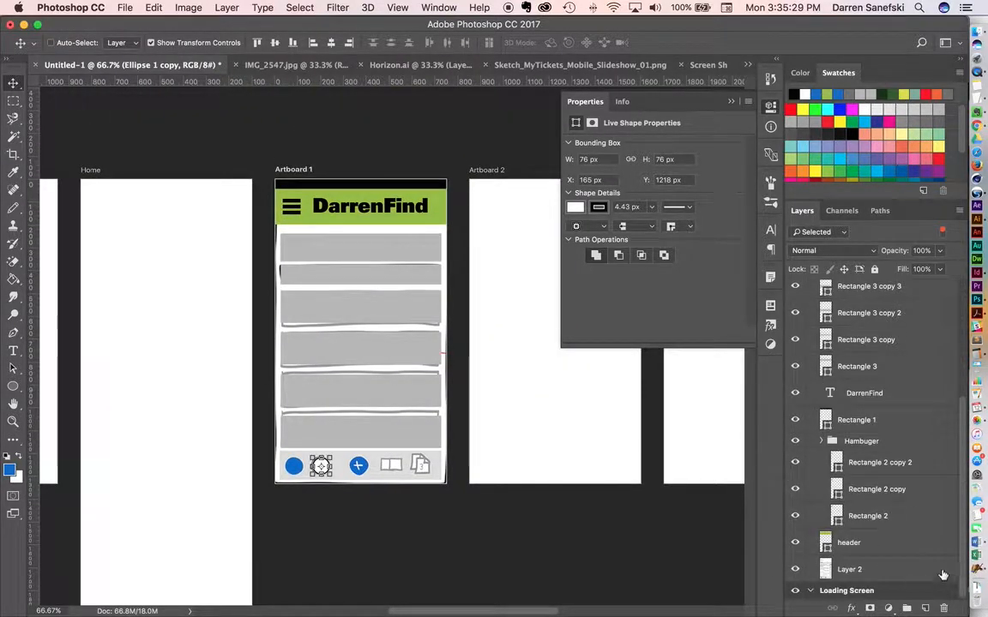
left_click(794, 570)
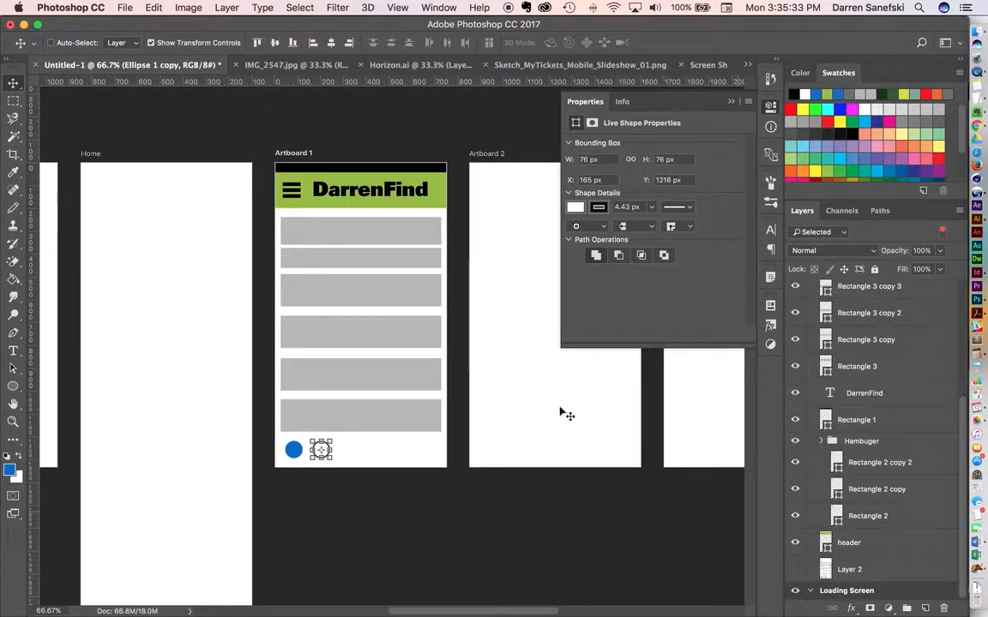
scroll(399, 362, "up", 3)
scroll(399, 362, "right", 3)
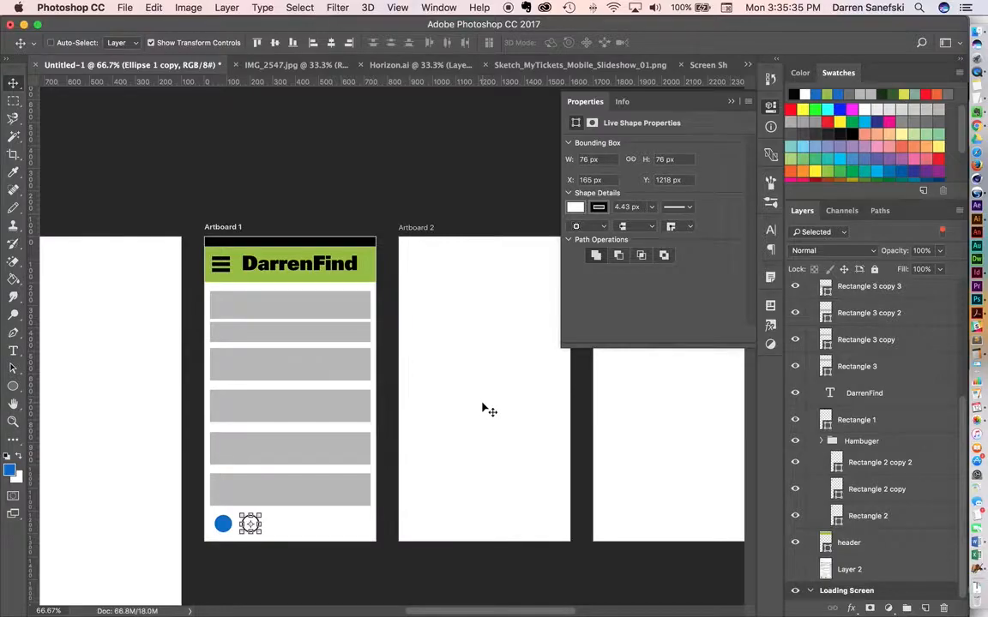